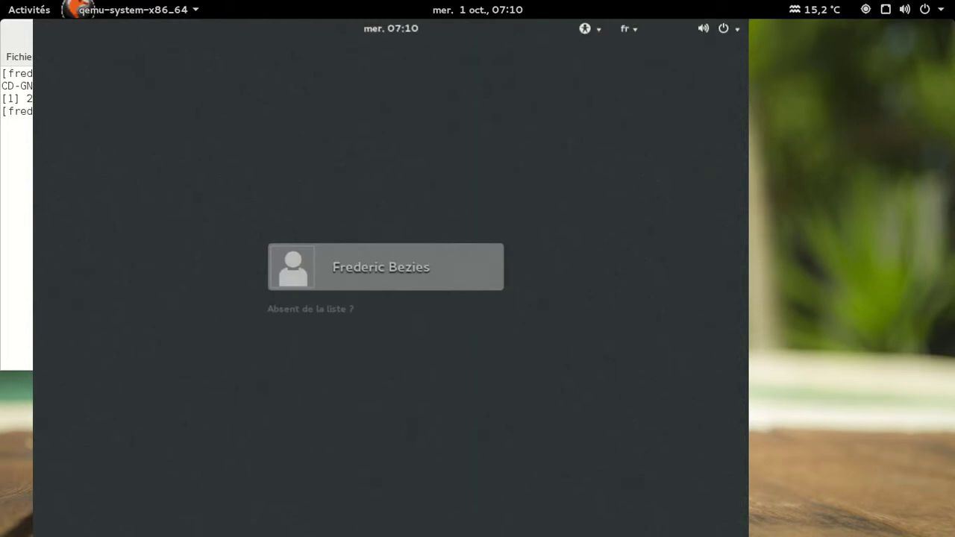
- Log in to the listed user account by entering the account password
click(460, 282)
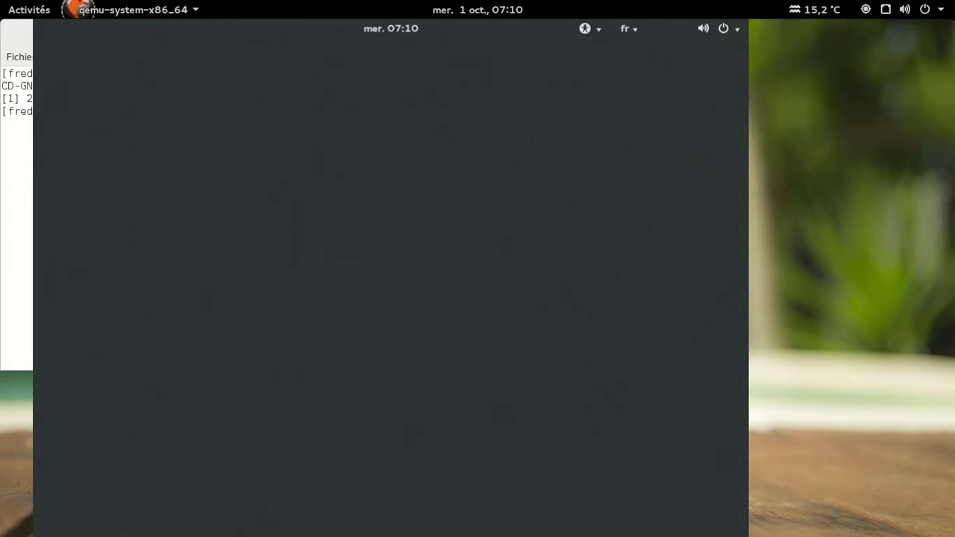
text(••••••••)
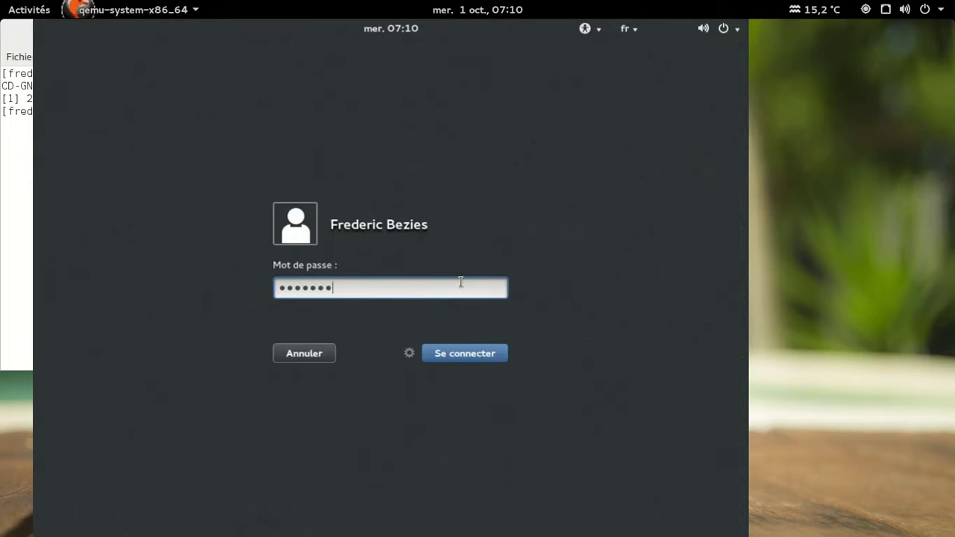
key(Return)
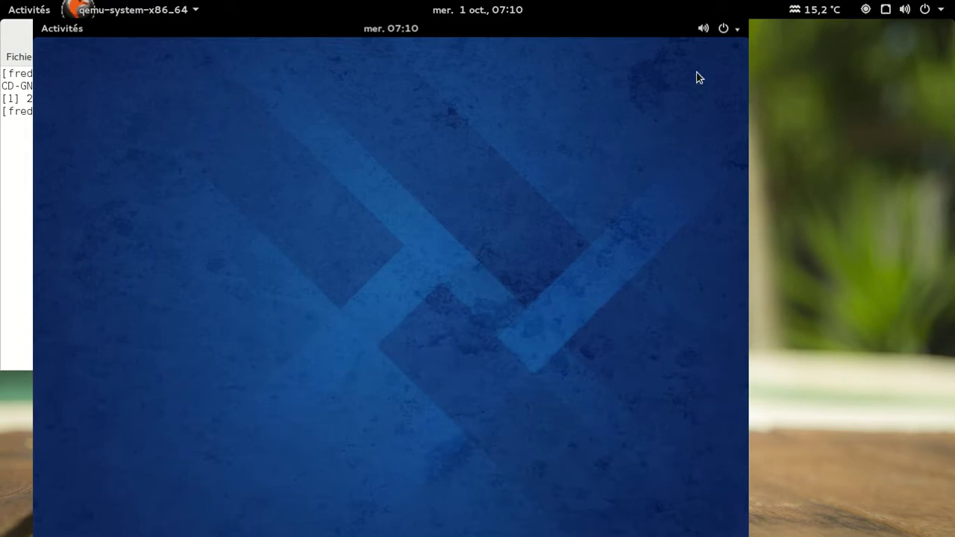
- Open the system settings, examine the Détails overview of the machine, and close the settings
click(729, 28)
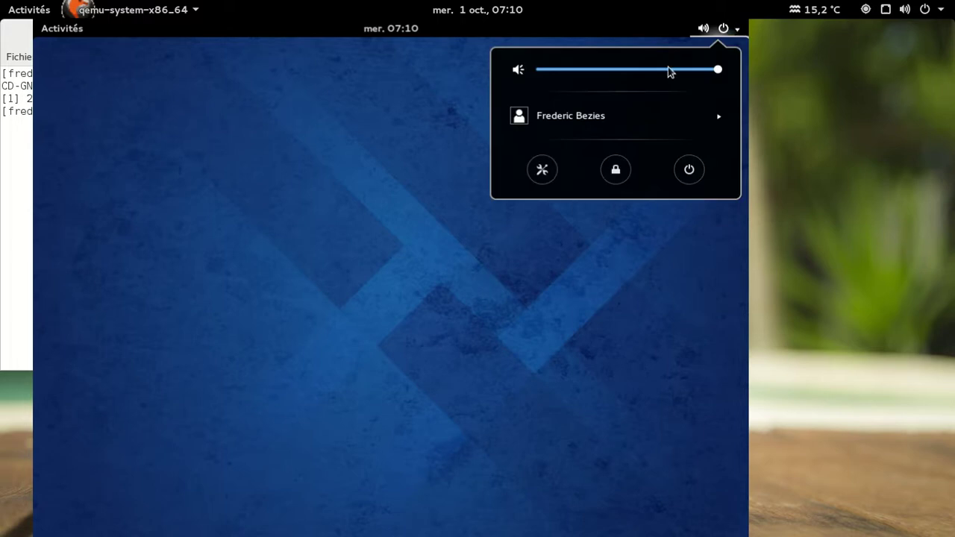
click(542, 169)
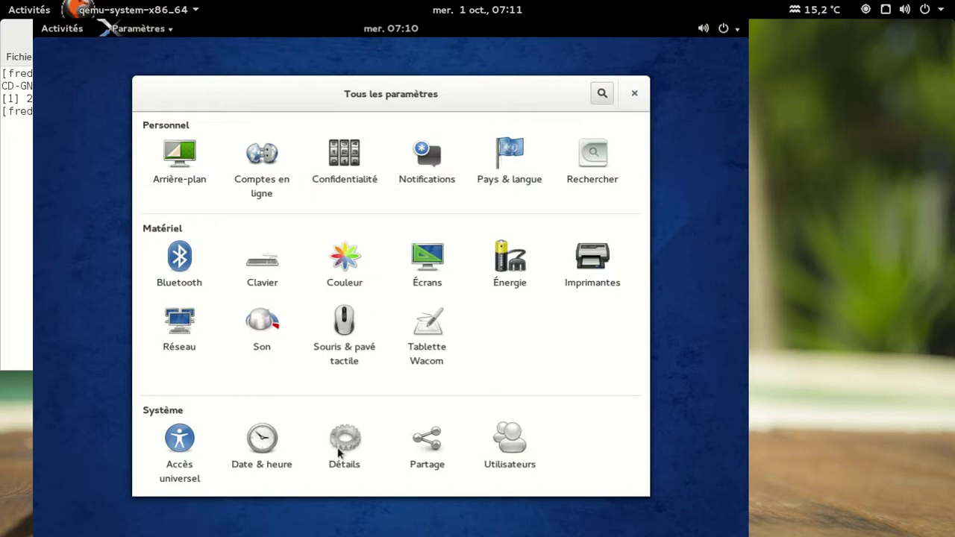
click(339, 452)
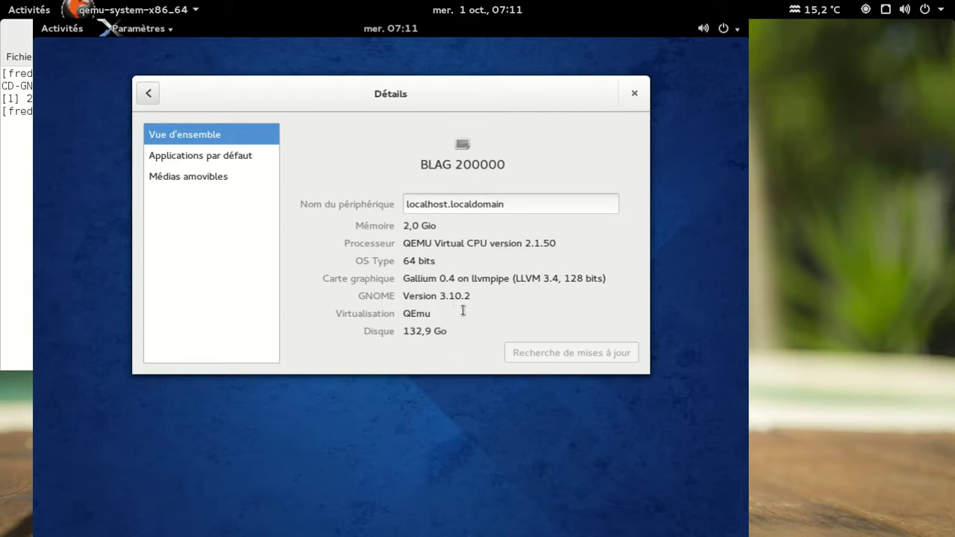
click(150, 96)
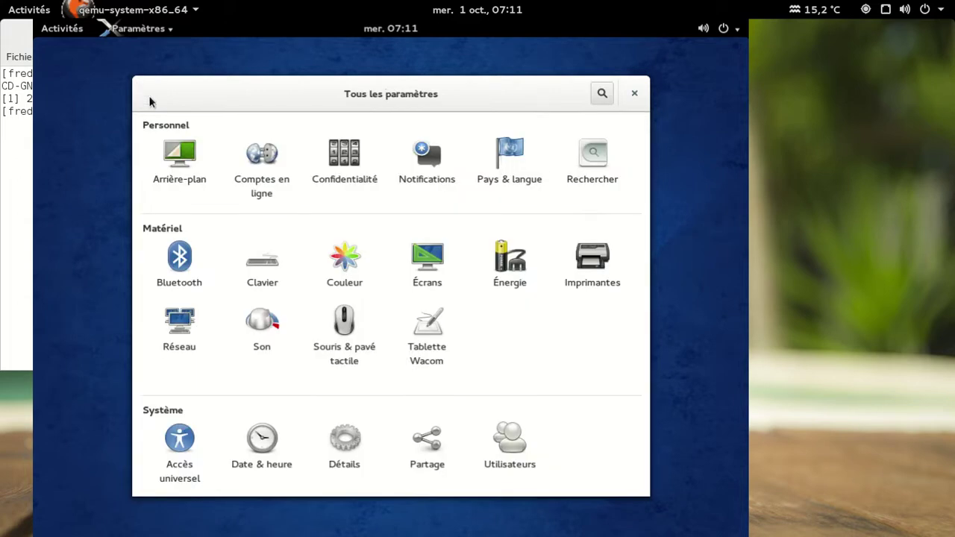
click(633, 92)
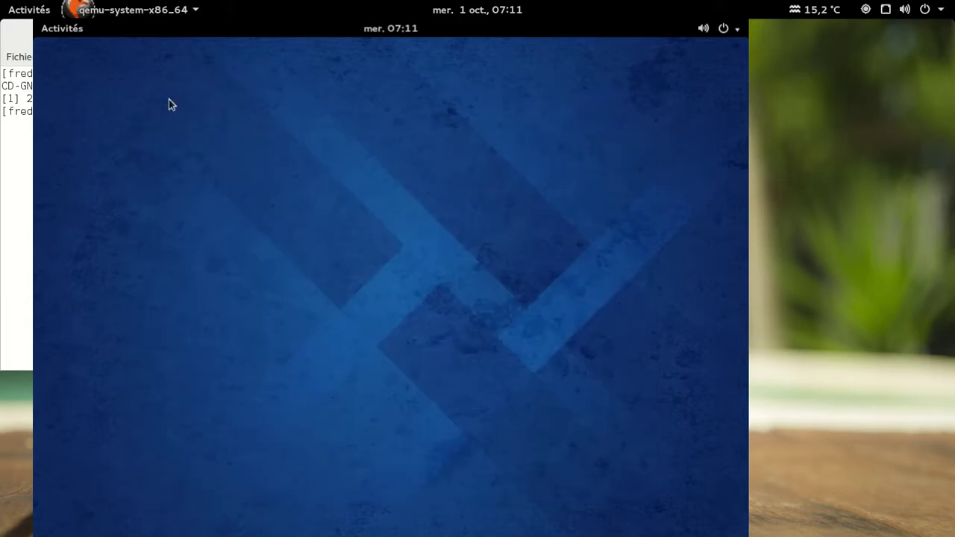
- Browse all installed applications and launch Terminal from the Utilitaires folder
click(63, 32)
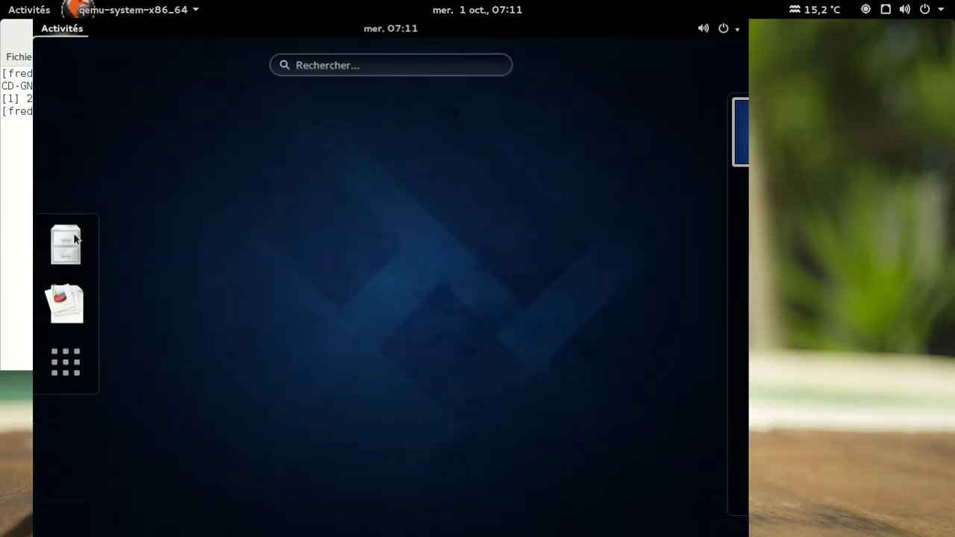
click(75, 365)
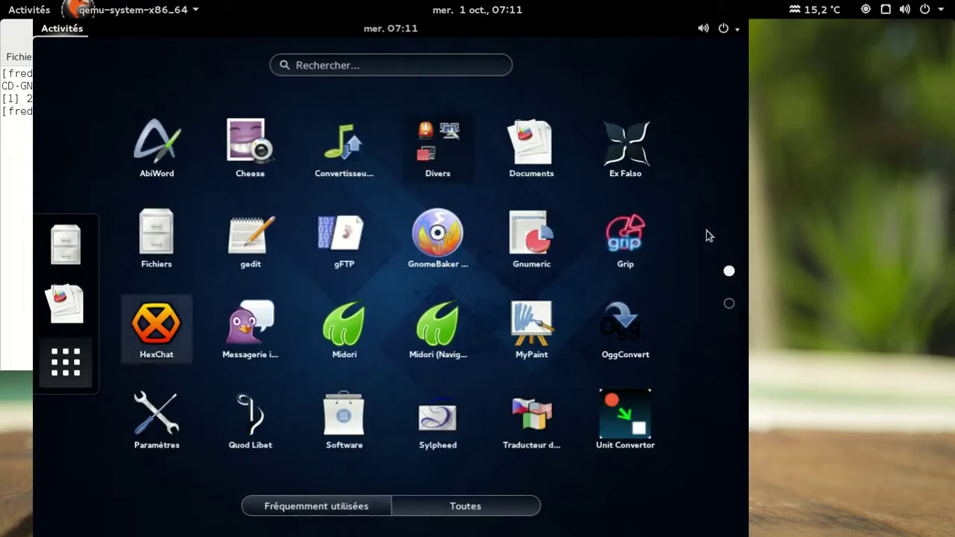
click(729, 305)
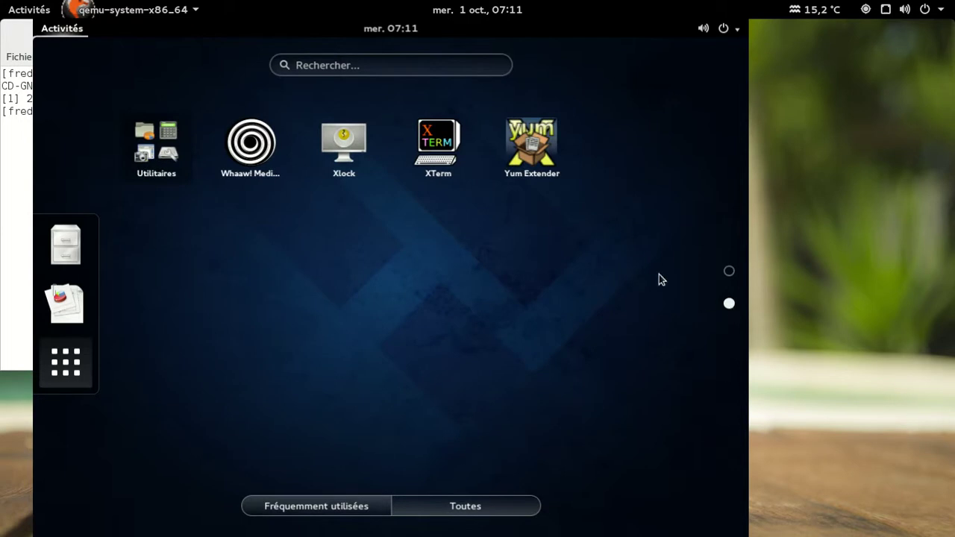
click(162, 160)
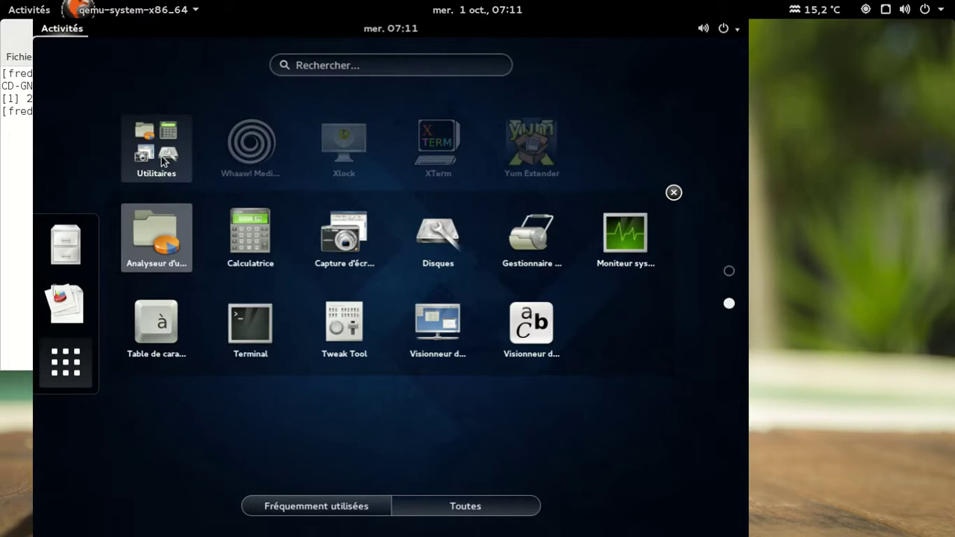
click(267, 329)
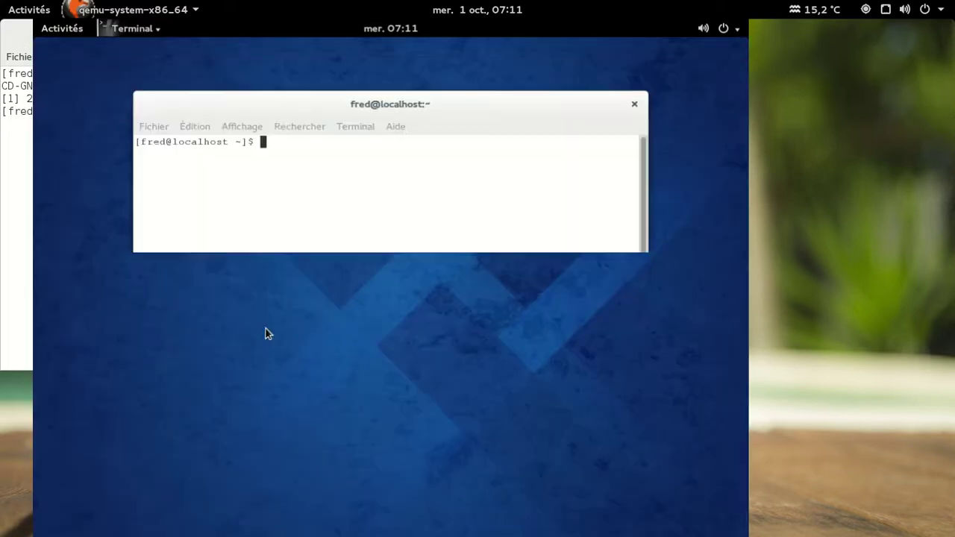
- Run uname -a in the terminal to check the kernel version
text(uname  -a)
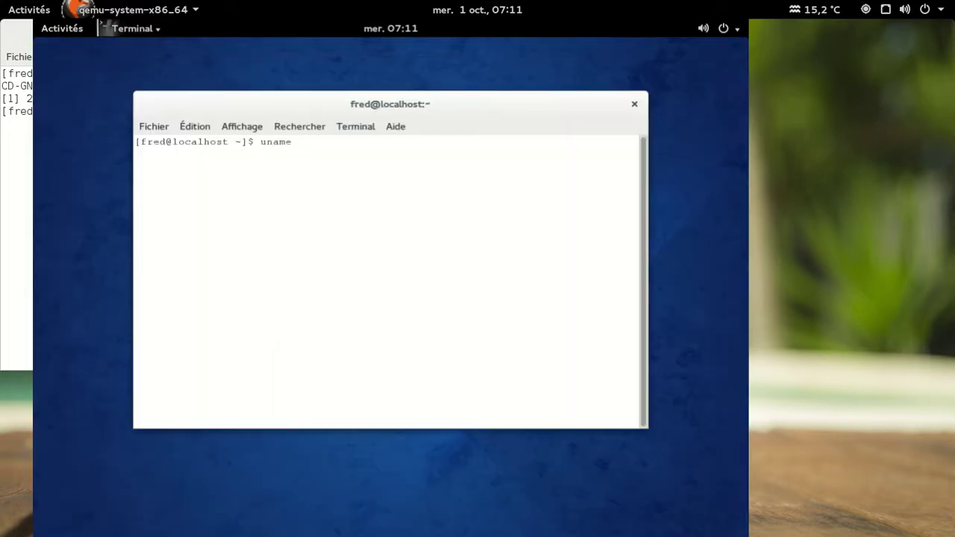
key(BackSpace)
key(BackSpace)
key(BackSpace)
text(-a)
key(Return)
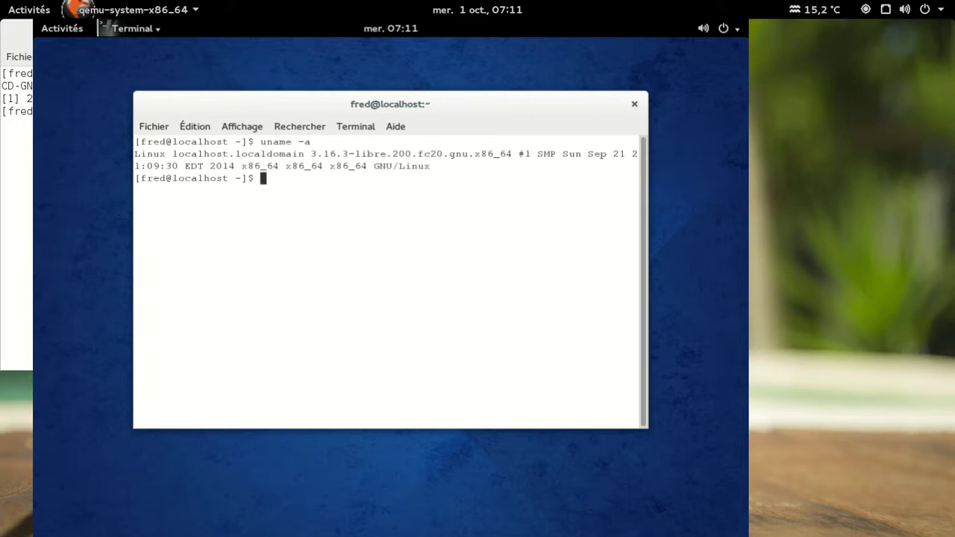
- Display the release information with cat /etc/issue.net and close the terminal
text(cat /etc/is)
key(Tab)
key(Tab)
text(sue.net)
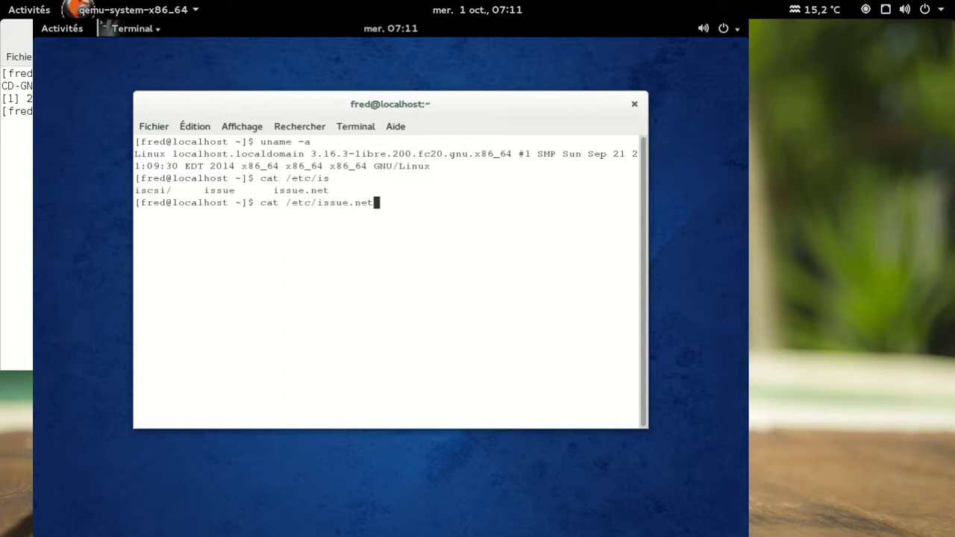
key(Return)
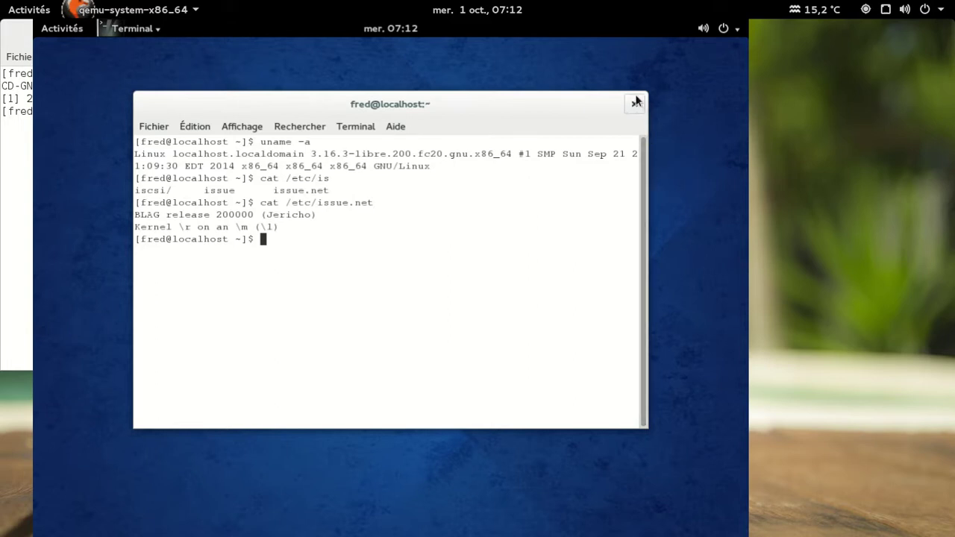
click(633, 105)
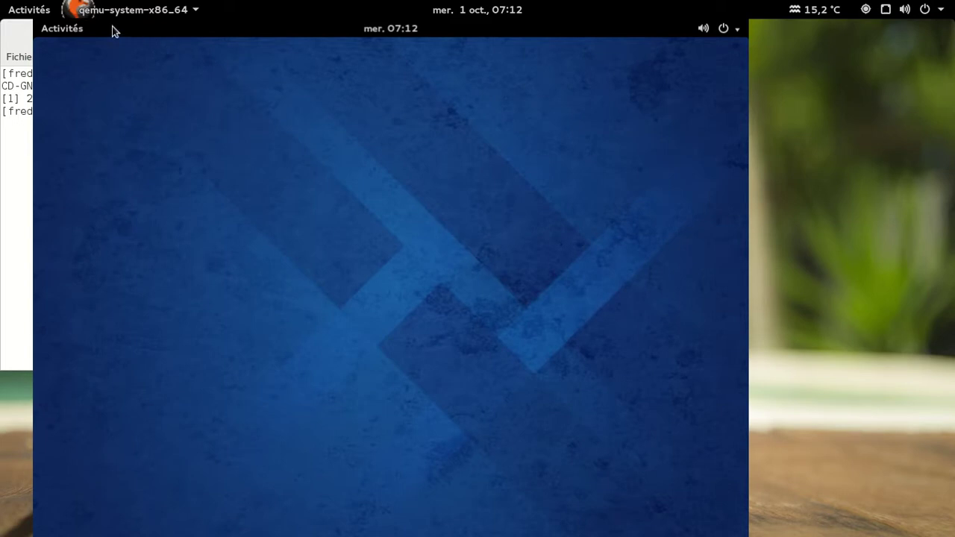
- Search the applications for yum, launch Yum Extender, and list its installed and available packages
click(65, 34)
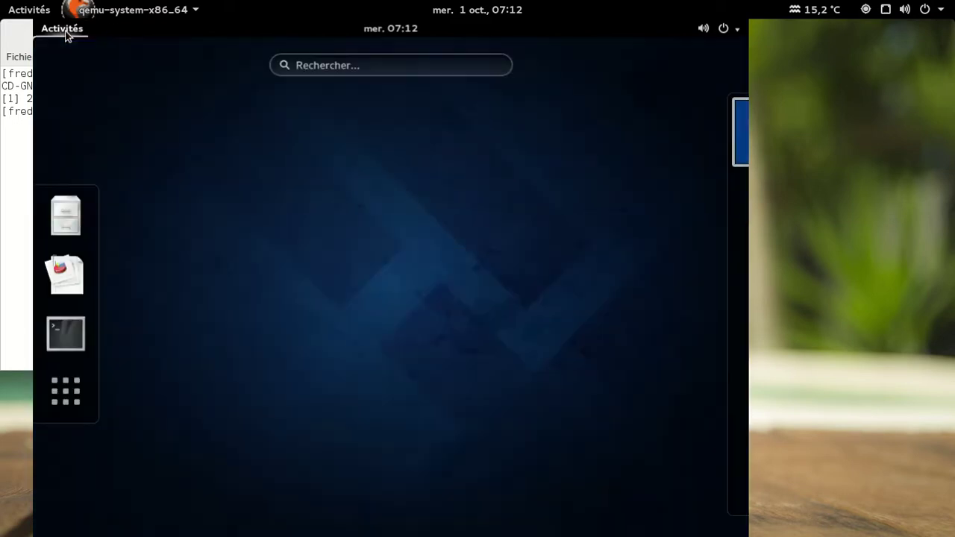
click(358, 64)
text(yum)
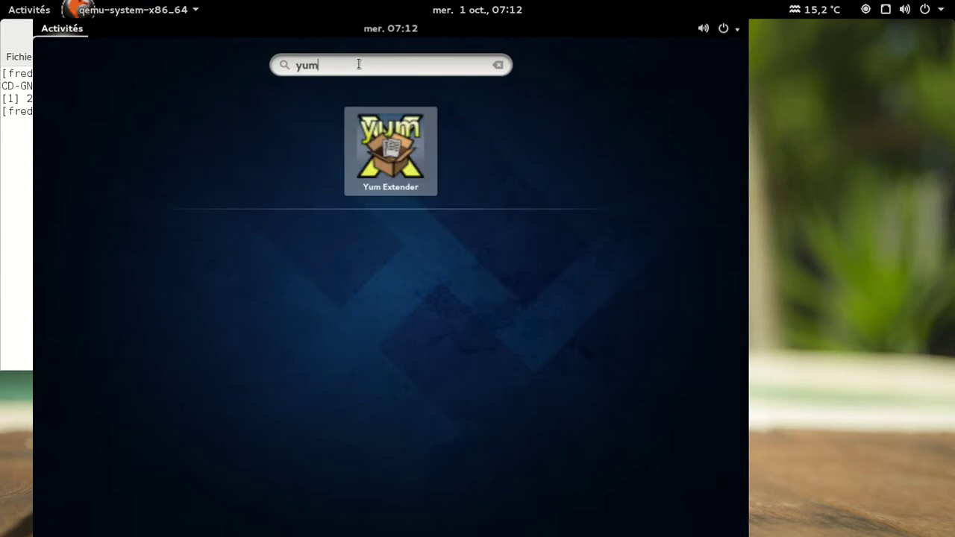
key(Return)
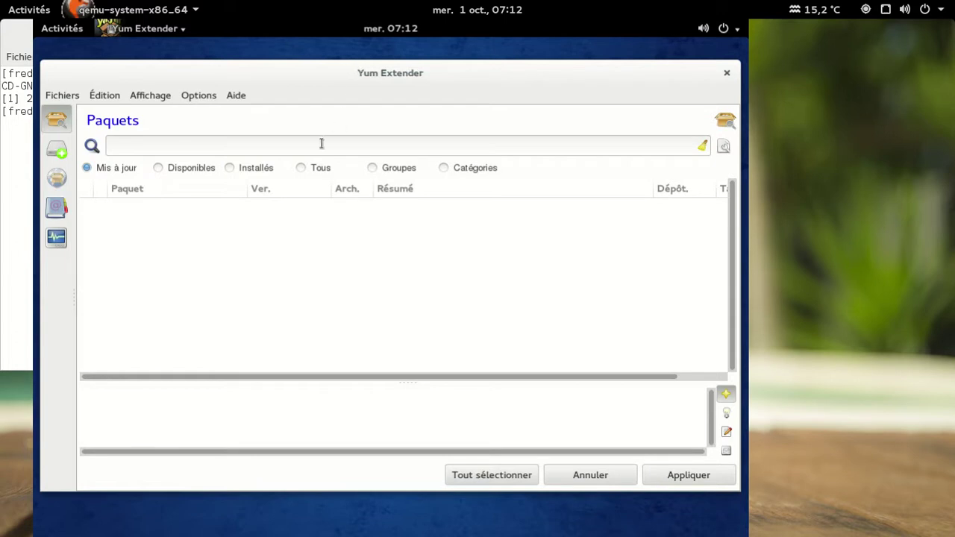
click(228, 168)
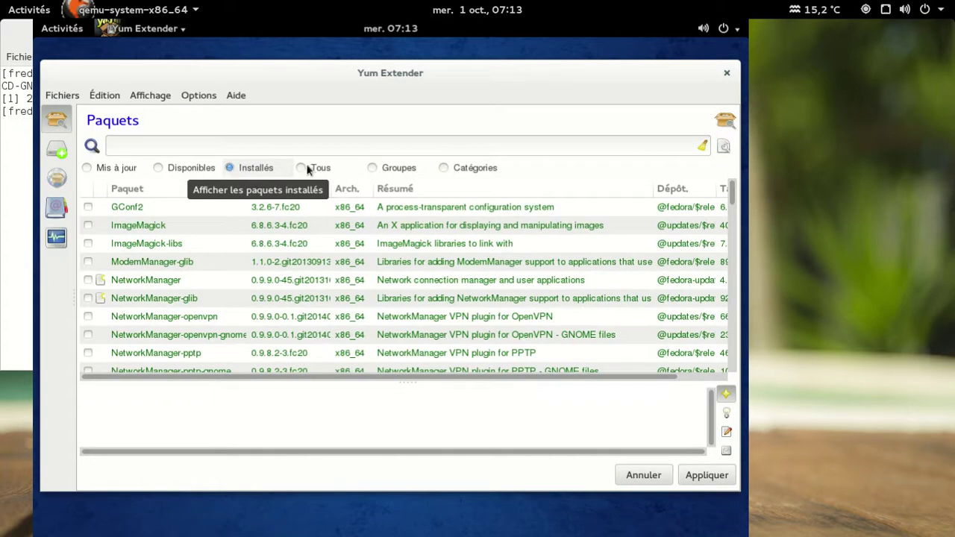
click(159, 168)
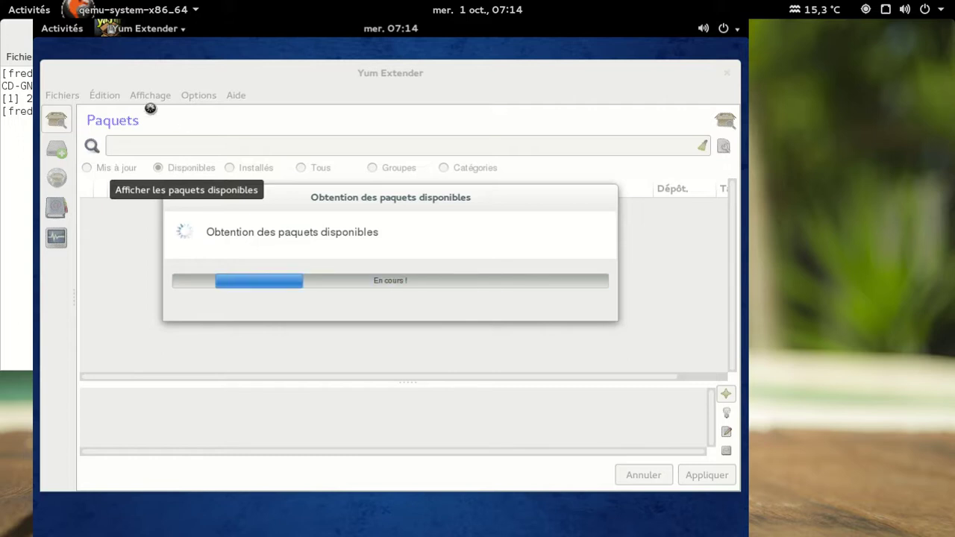
- Search the applications for midori, launch Midori in private browsing mode, and open a new window from it
click(59, 28)
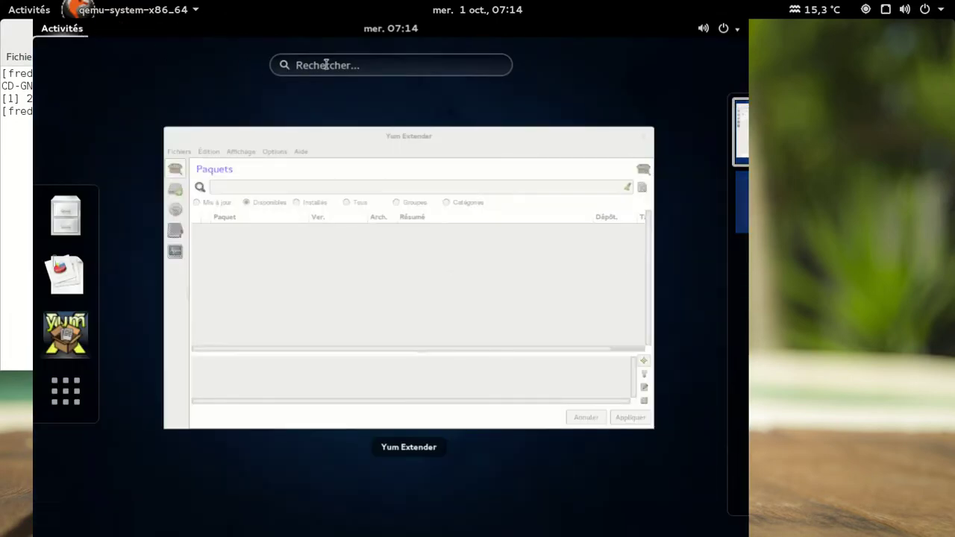
click(326, 64)
text(midori)
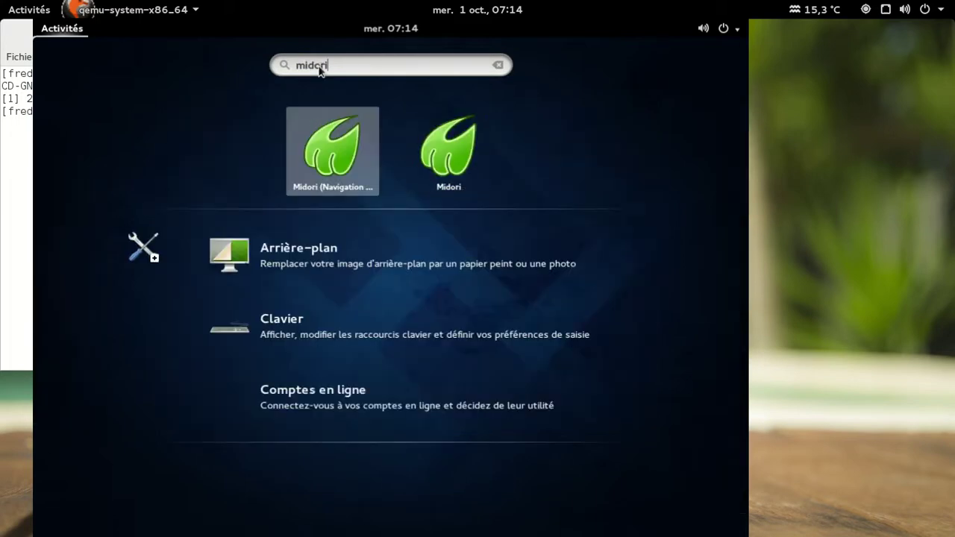
key(Return)
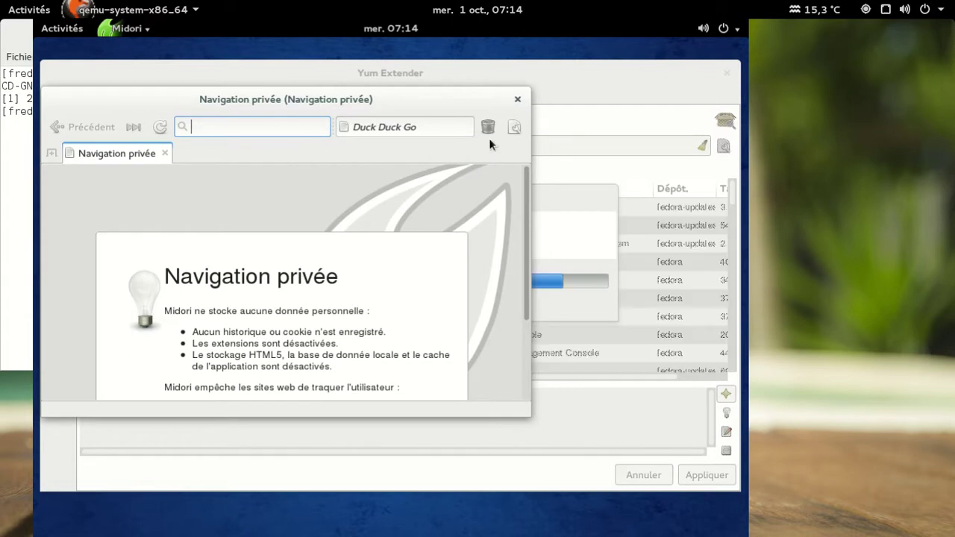
click(514, 129)
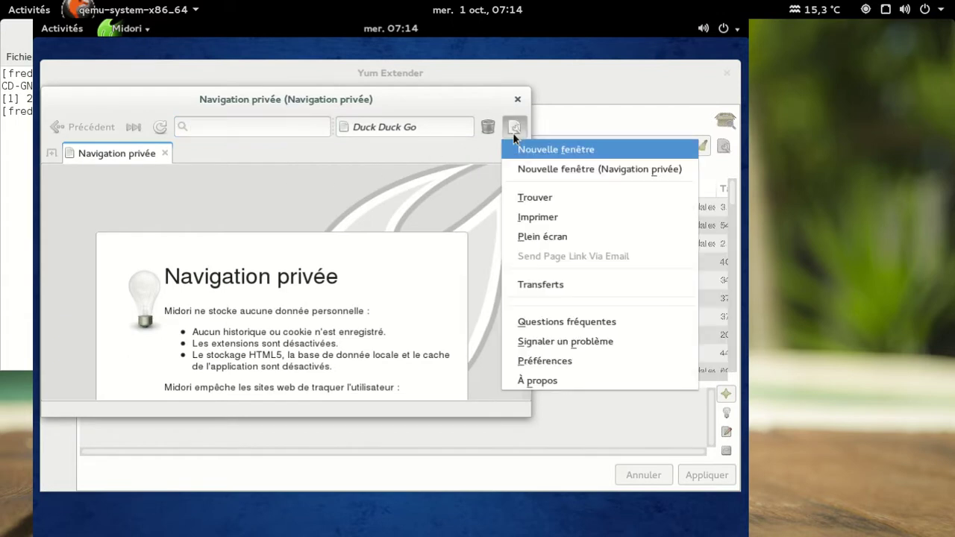
click(540, 151)
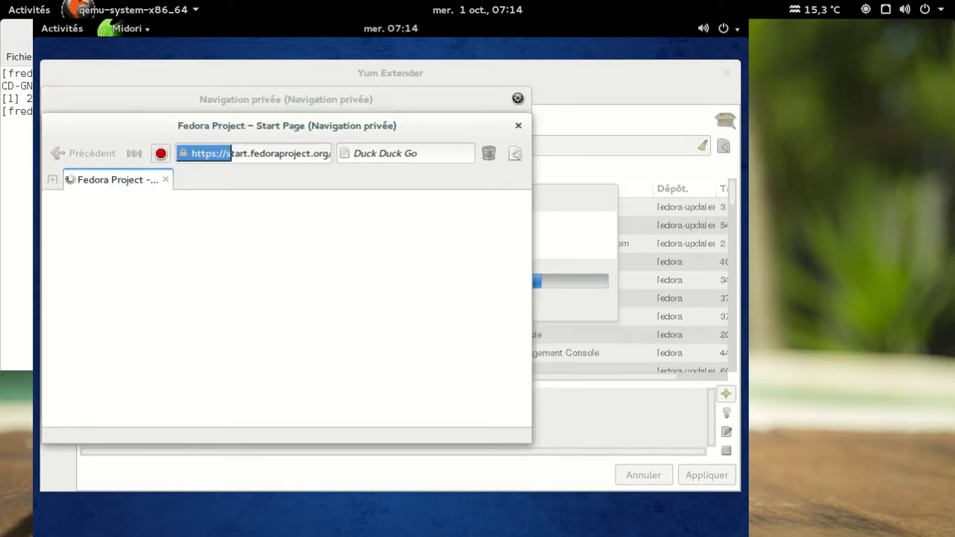
- Close the initial Navigation privée window, and reposition and enlarge the Fedora start page window
click(518, 98)
drag(448, 121, 466, 81)
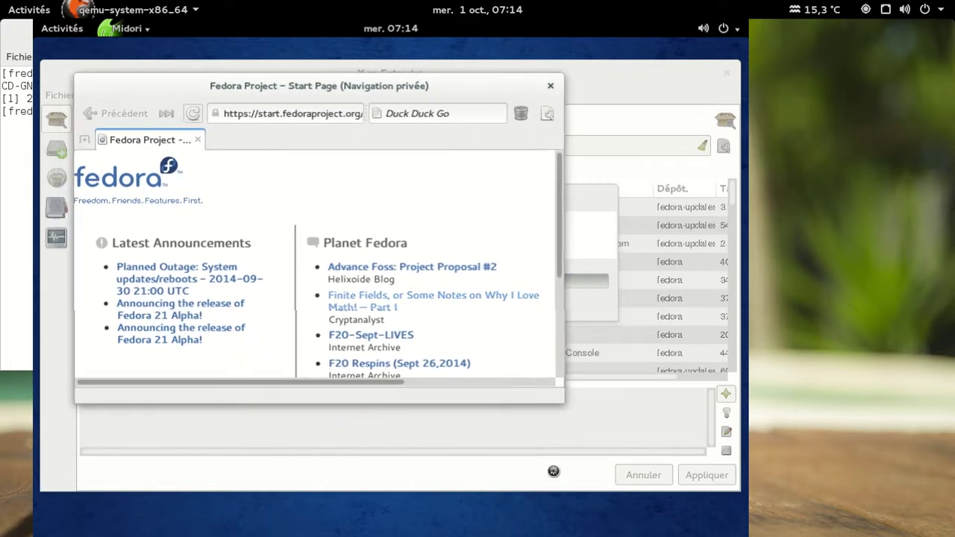
drag(554, 389, 662, 475)
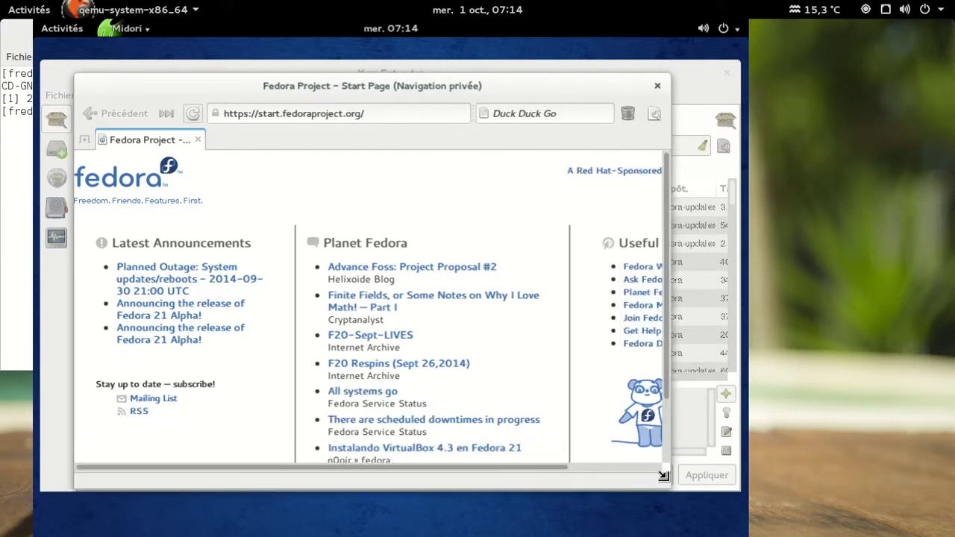
- Check Midori's version in its À propos dialog and close the dialog
click(653, 113)
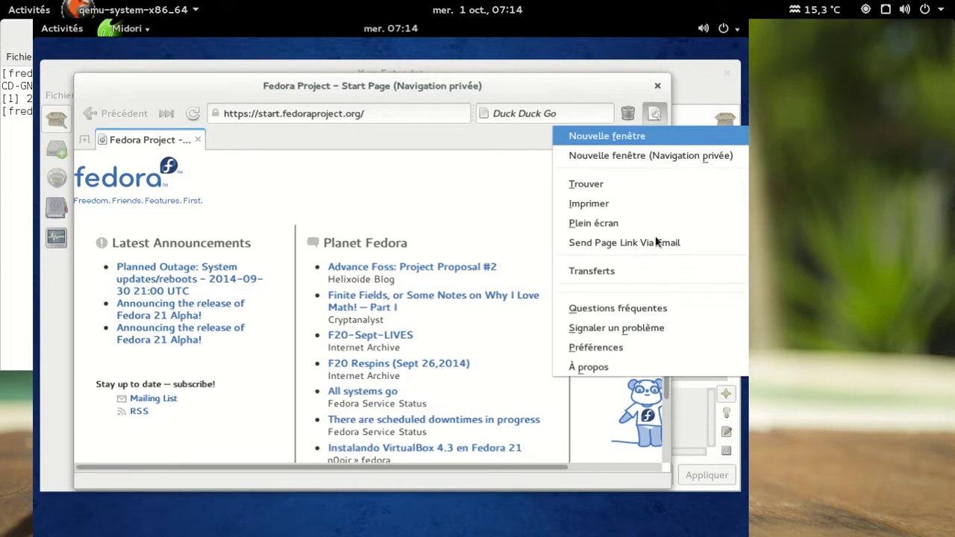
click(630, 366)
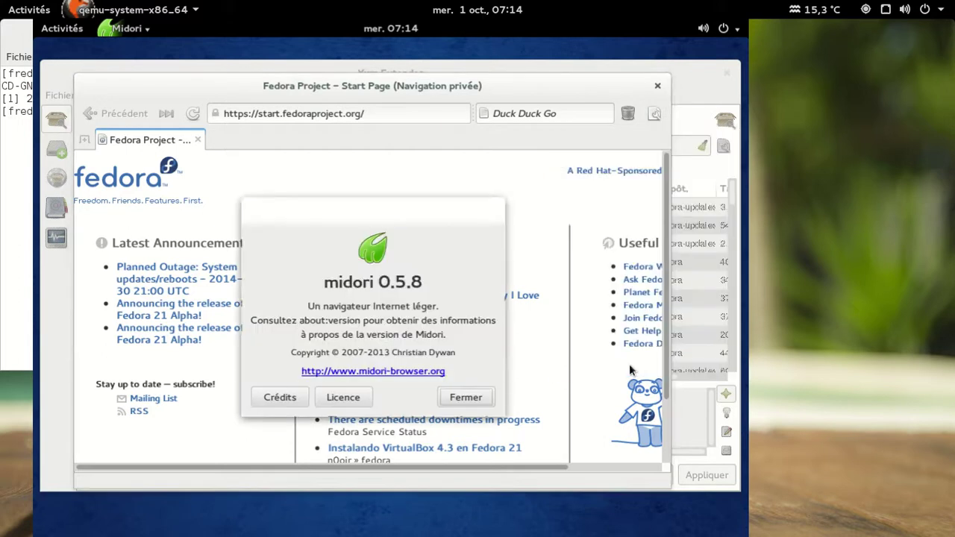
click(466, 398)
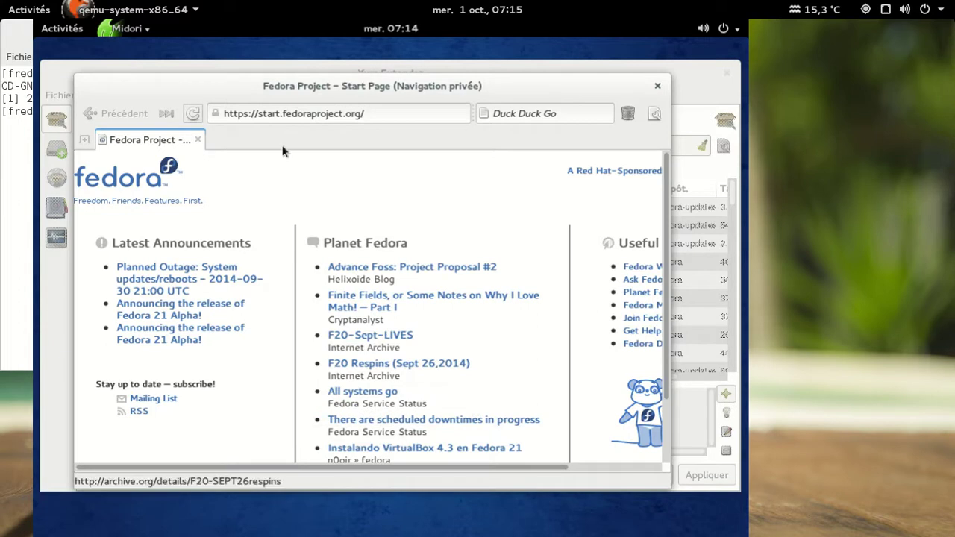
click(382, 116)
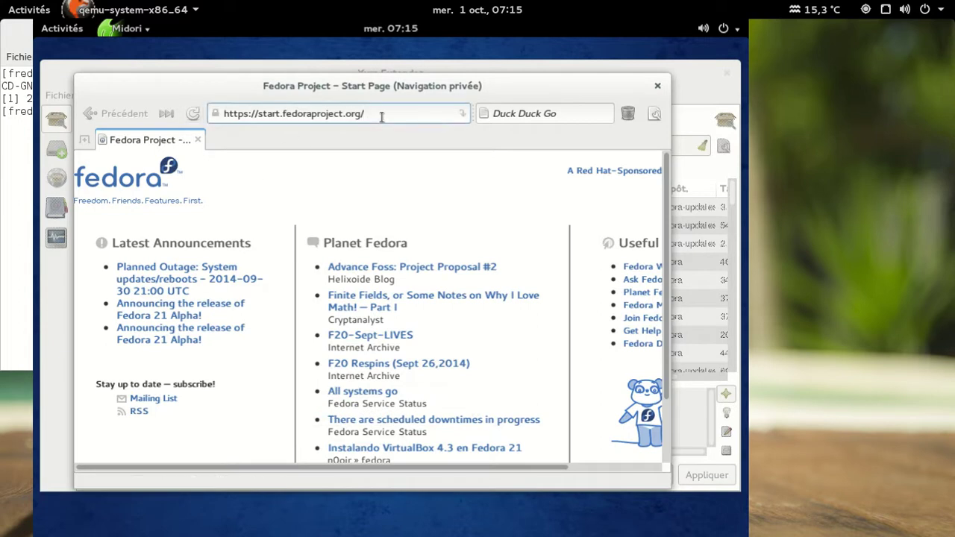
key(shift+Left)
key(shift+Left)
key(shift+Left)
key(shift+Left)
key(shift+Left)
key(shift+Left)
key(shift+Left)
key(shift+Left)
key(shift+Left)
key(shift+Left)
key(shift+Left)
key(shift+Left)
key(shift+Left)
key(shift+Left)
key(shift+Left)
key(shift+Left)
key(shift+Left)
key(shift+Left)
key(shift+Left)
key(shift+Left)
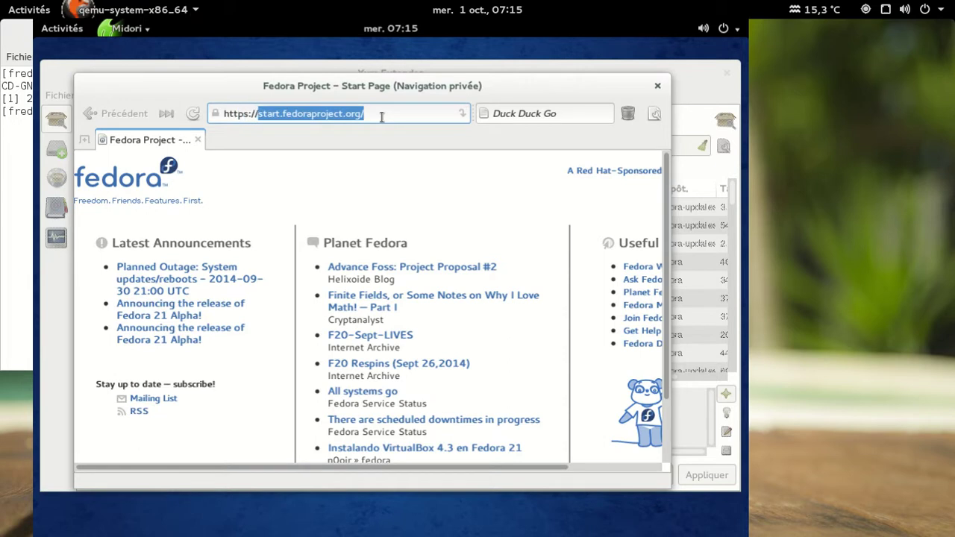
text(blag.fsf.org)
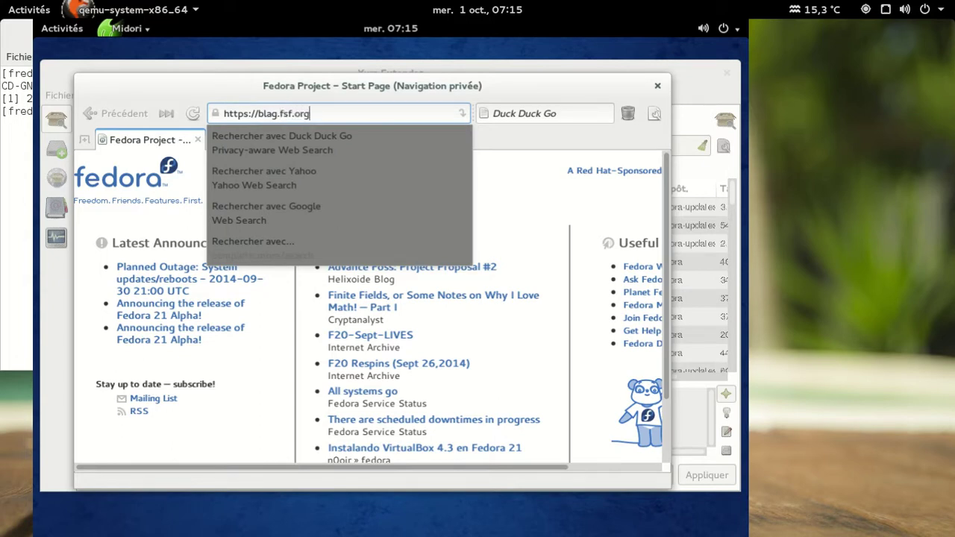
key(Return)
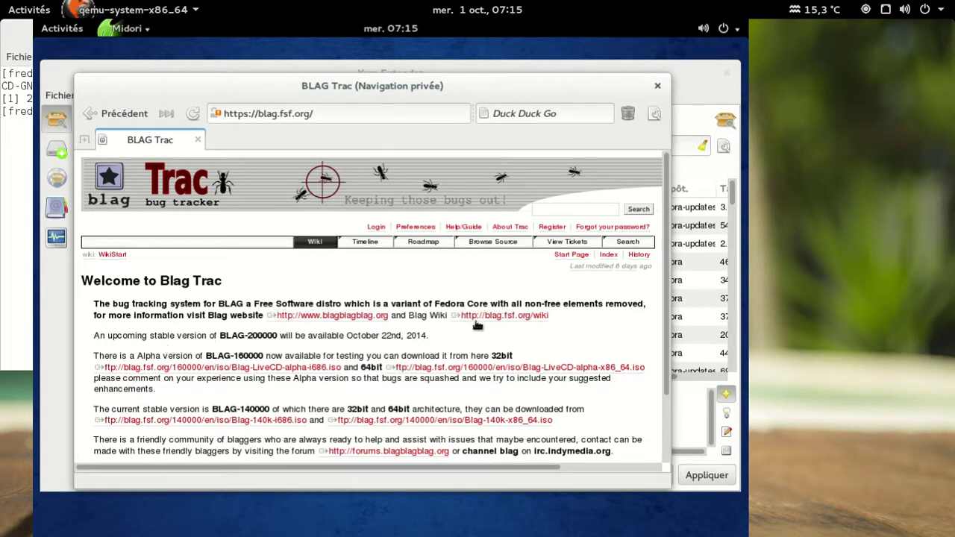
- Skim the Blag Trac welcome page, follow its Blag Wiki link, and read through the wiki's main page
scroll(580, 332, down, 2)
scroll(584, 337, down, 2)
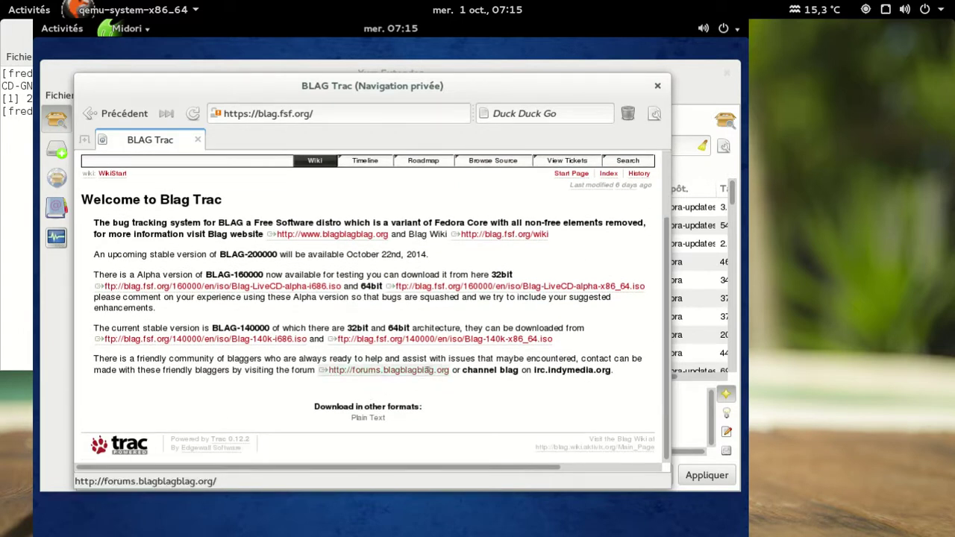
scroll(492, 356, up, 3)
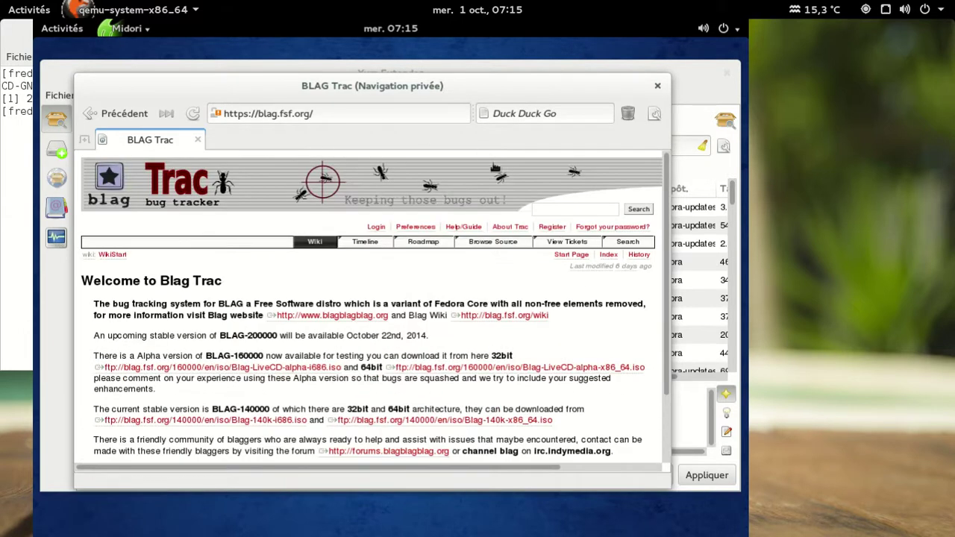
click(512, 321)
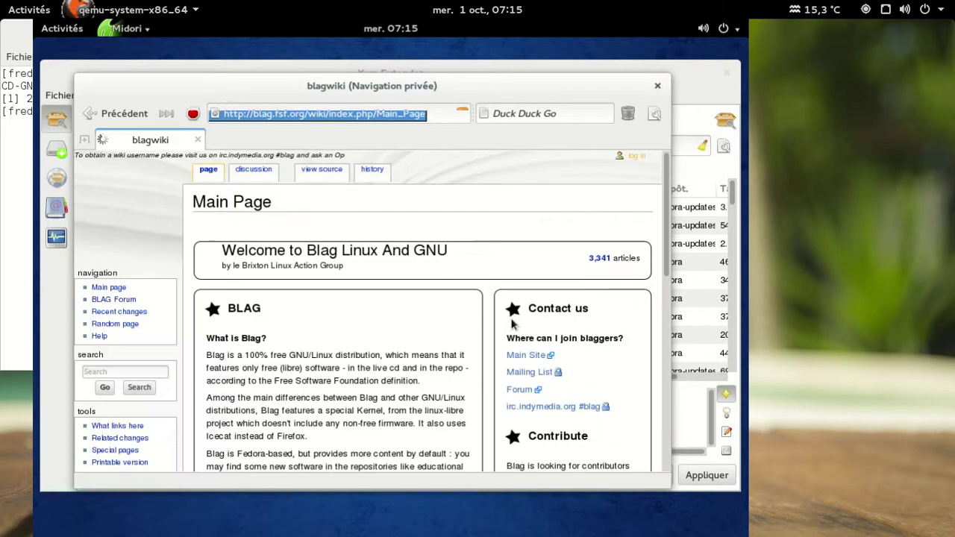
scroll(420, 265, down, 3)
scroll(420, 262, down, 3)
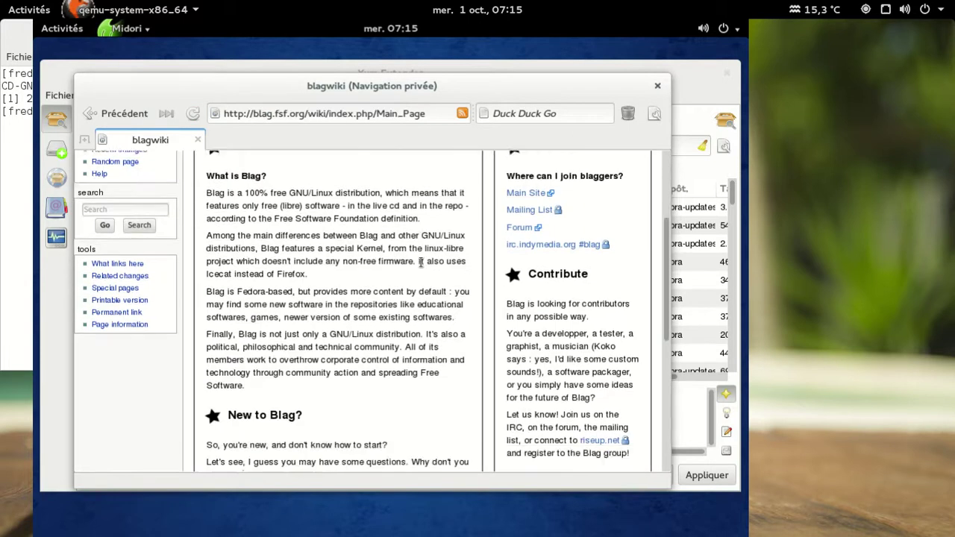
scroll(420, 262, down, 6)
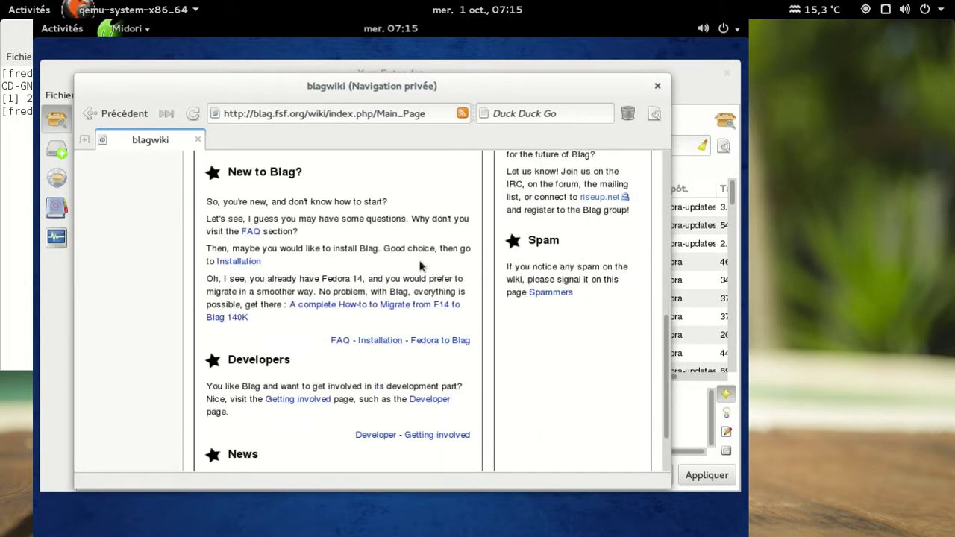
scroll(420, 265, up, 7)
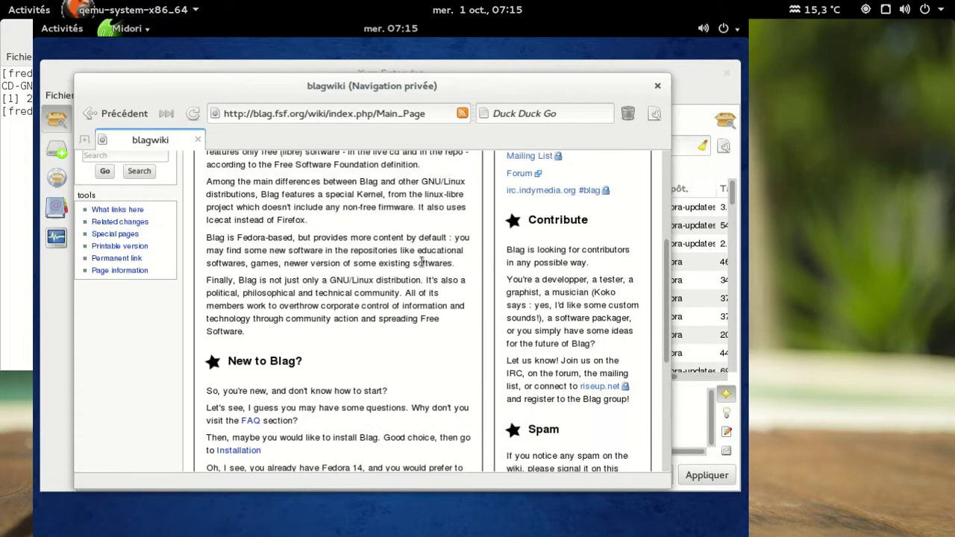
scroll(421, 262, up, 3)
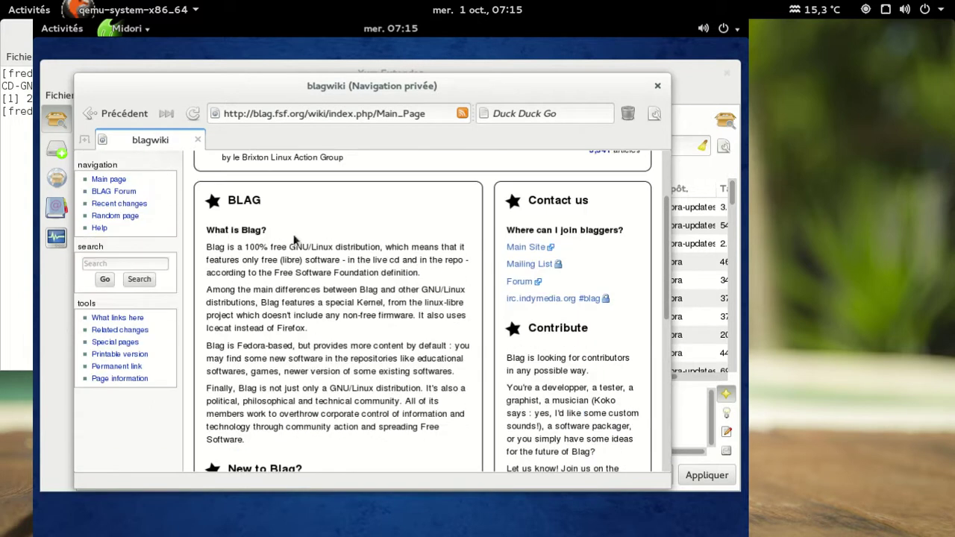
- Go back to the Blag Trac welcome page, skim it, and open the project's Timeline
click(87, 113)
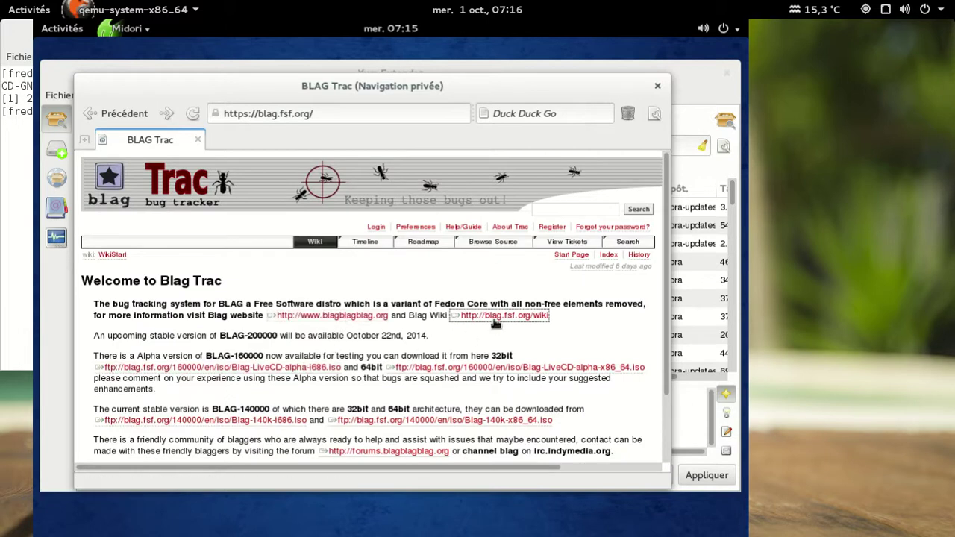
scroll(492, 322, down, 3)
scroll(498, 325, up, 3)
click(381, 244)
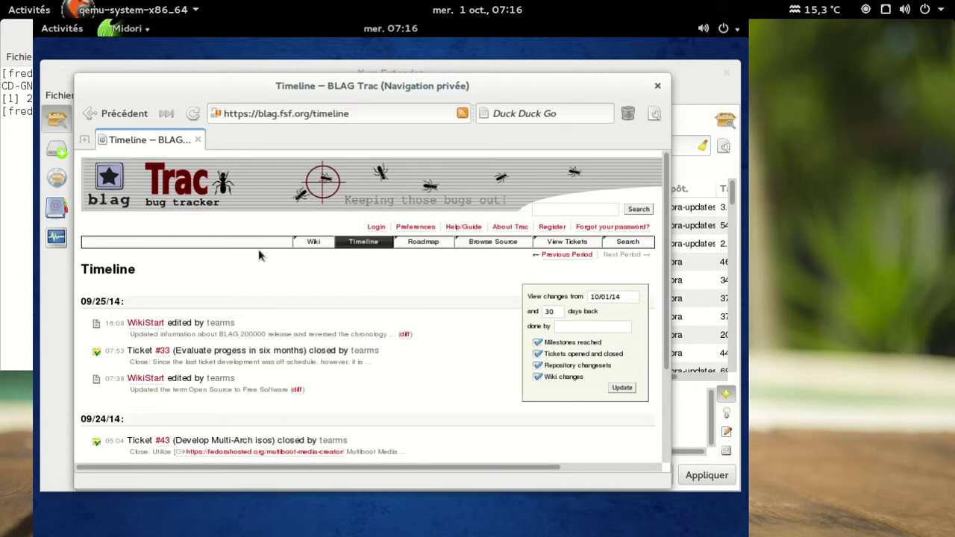
- Go to the main BLAG website through the blag logo and open the blag-devel mailing list's archives
click(108, 177)
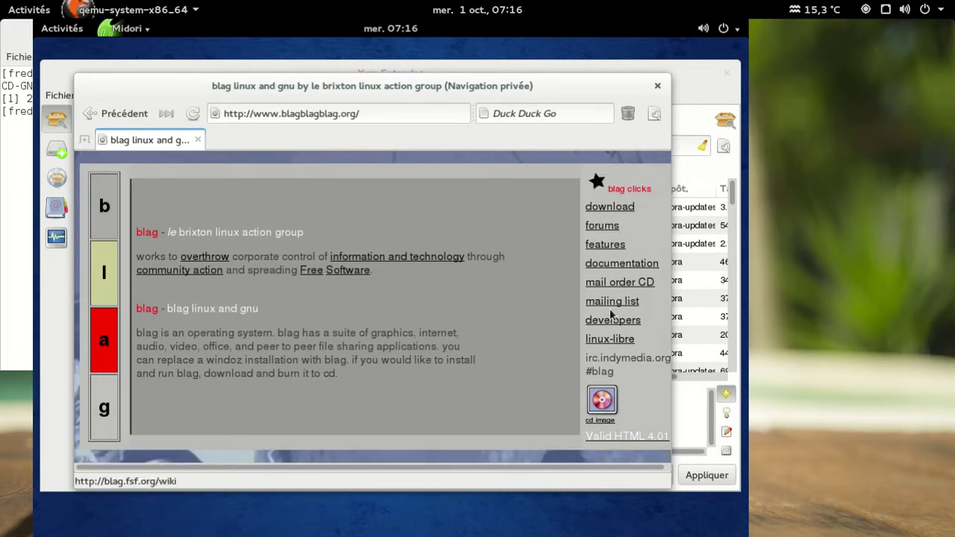
click(611, 301)
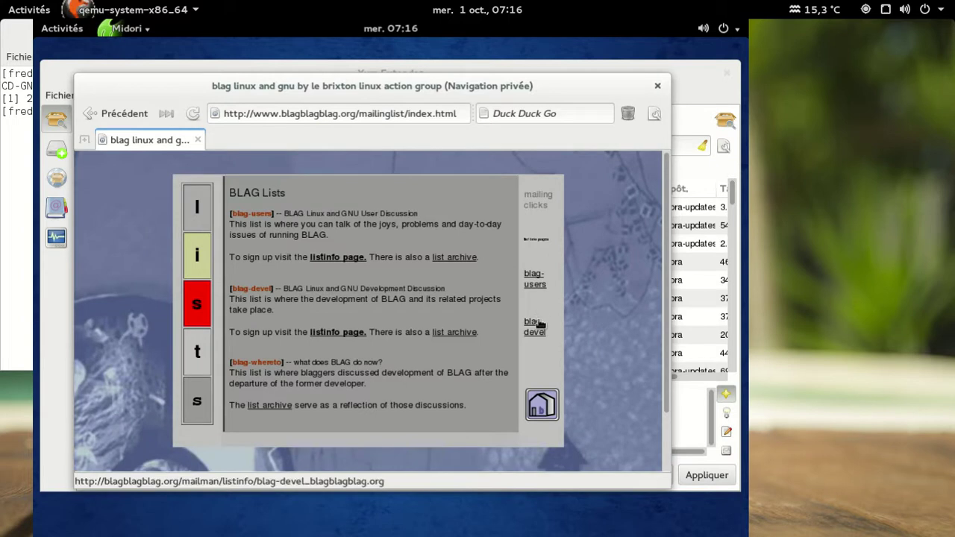
click(540, 325)
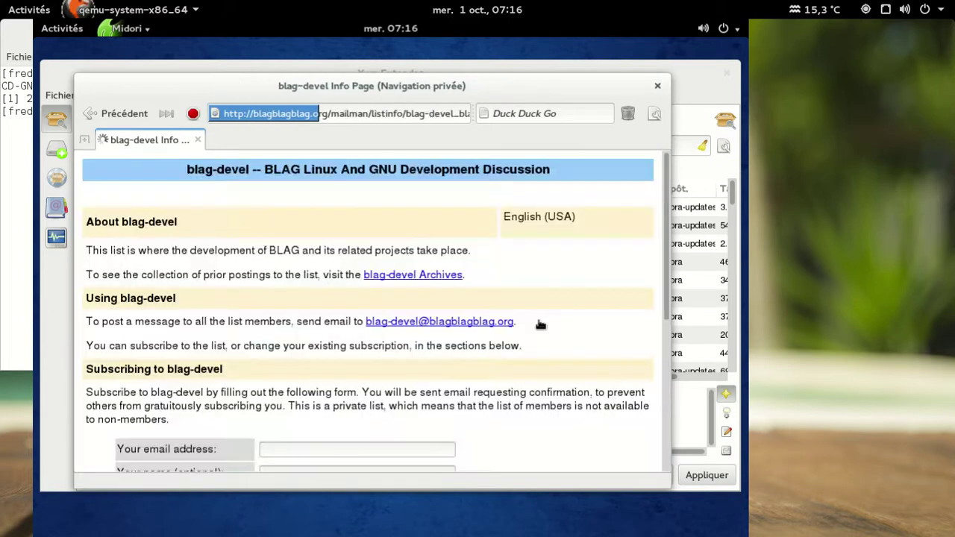
click(405, 276)
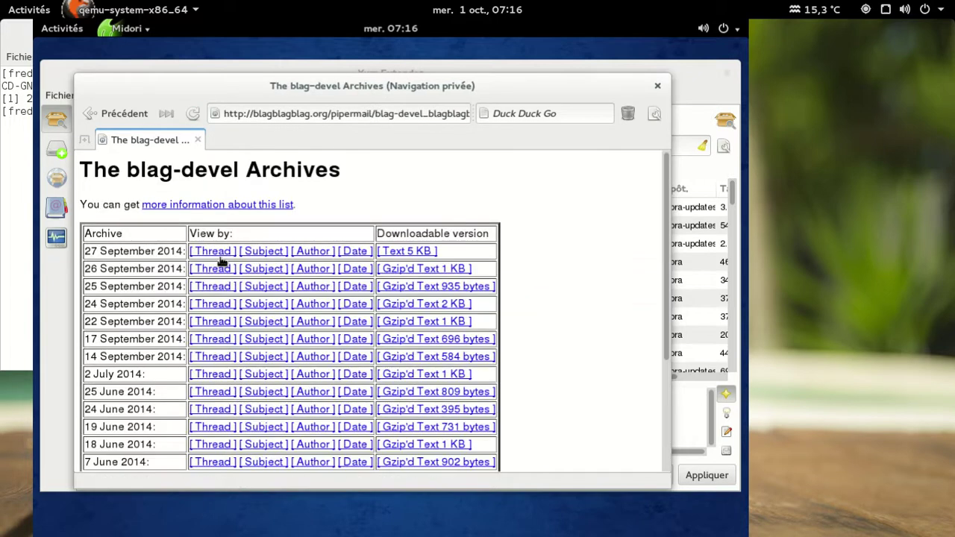
- Open the 27 September 2014 archive by thread and read the [blag-devel] BLAG 210000 message
click(218, 255)
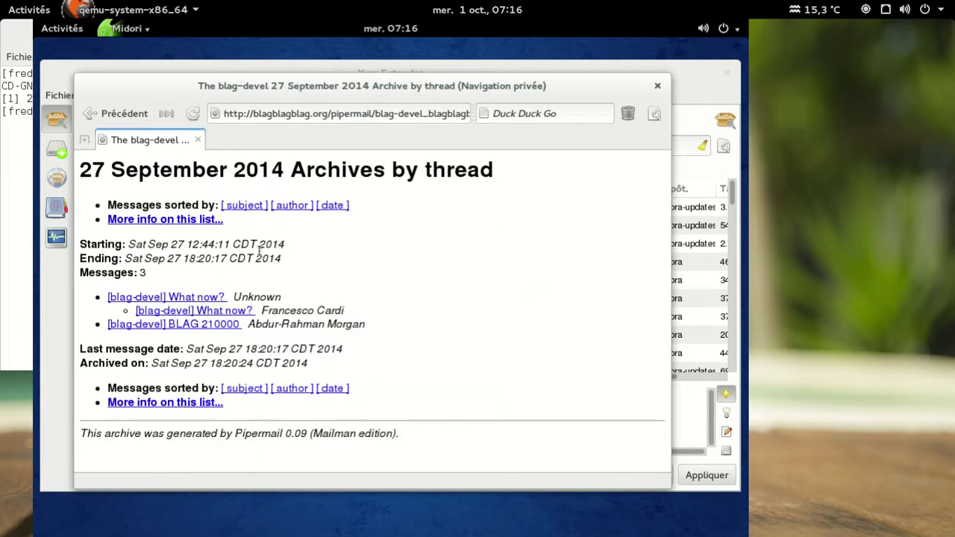
click(215, 331)
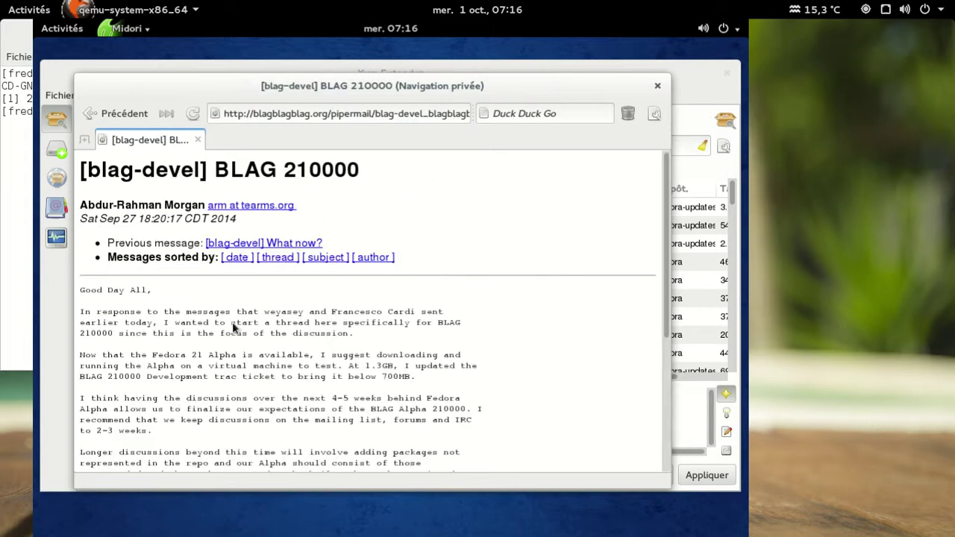
scroll(489, 277, down, 1)
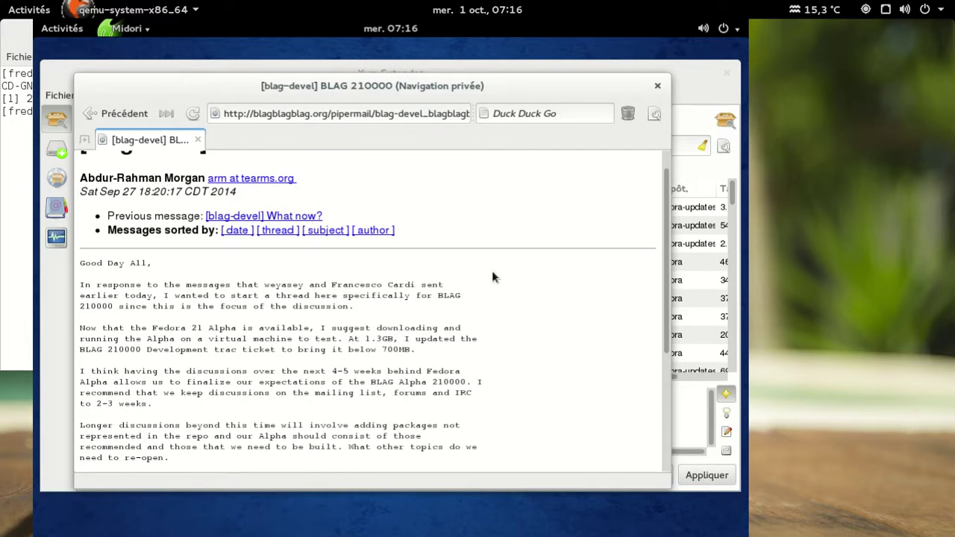
scroll(493, 276, down, 1)
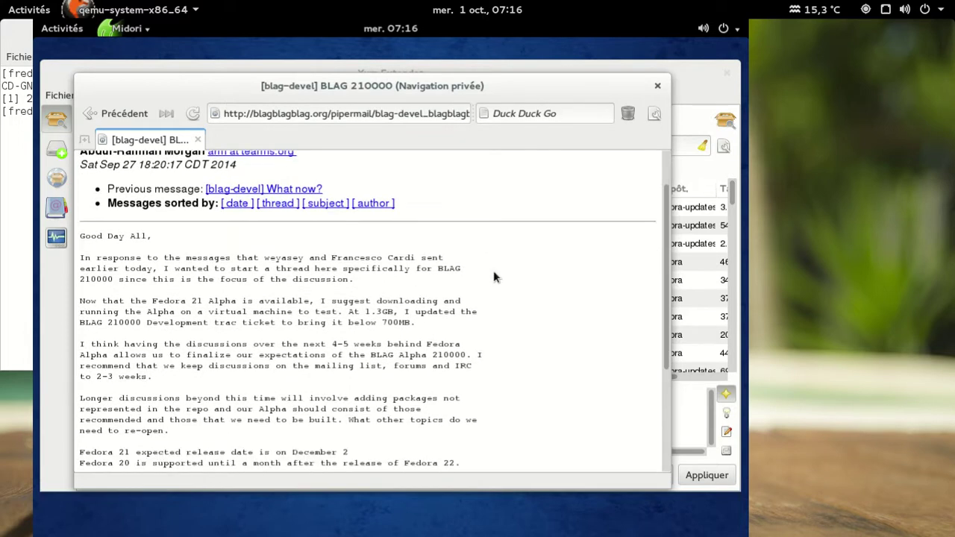
scroll(493, 277, down, 1)
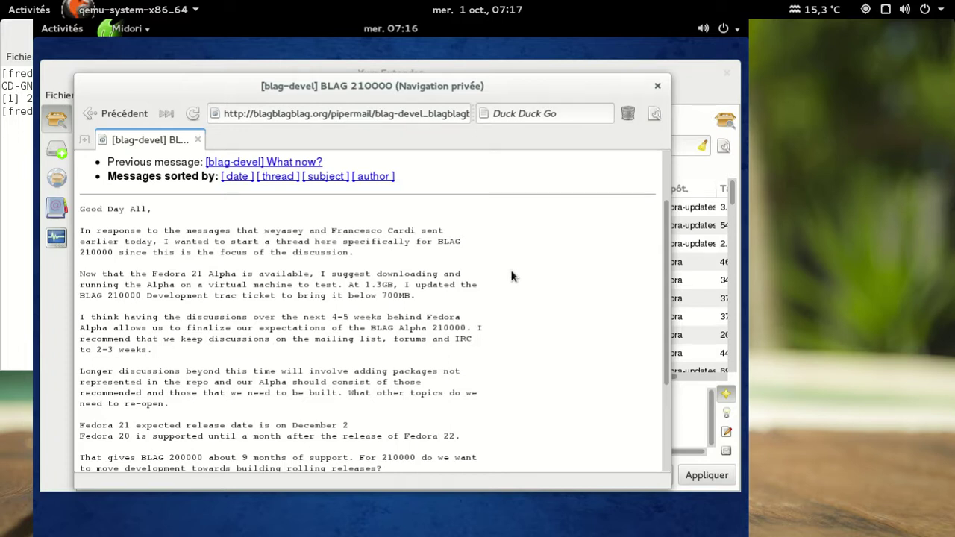
right_click(511, 277)
click(478, 255)
scroll(478, 256, down, 2)
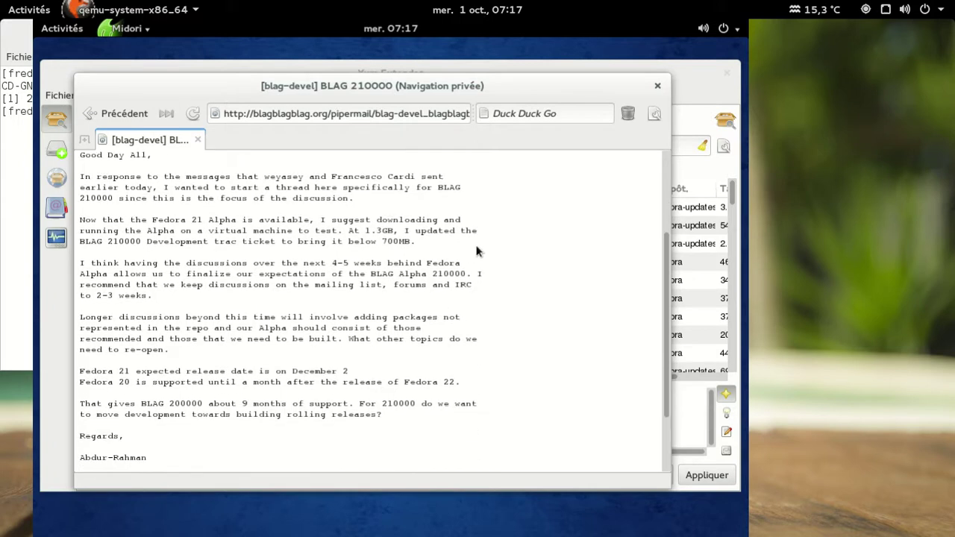
scroll(477, 252, up, 4)
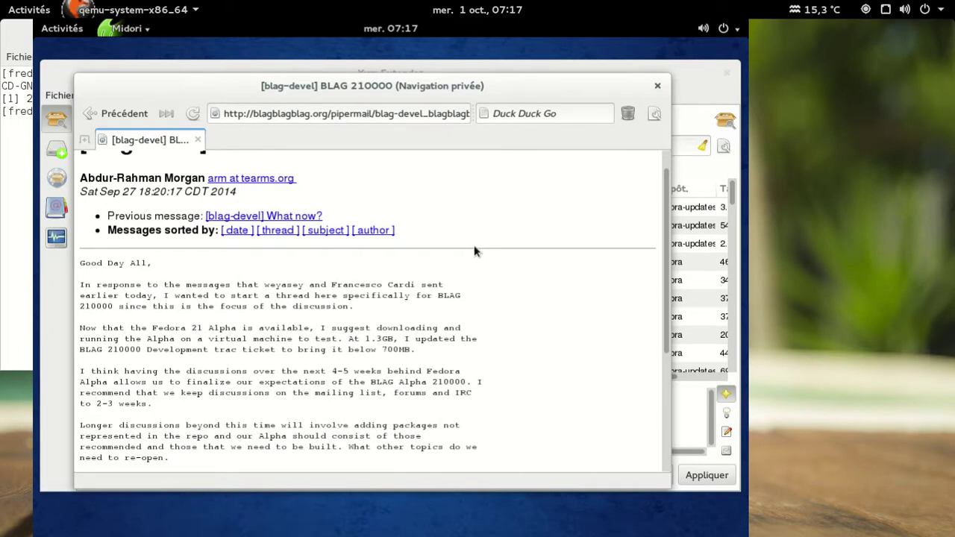
- Close the browser window and search the packages in Yum Extender for libreoffice
click(657, 85)
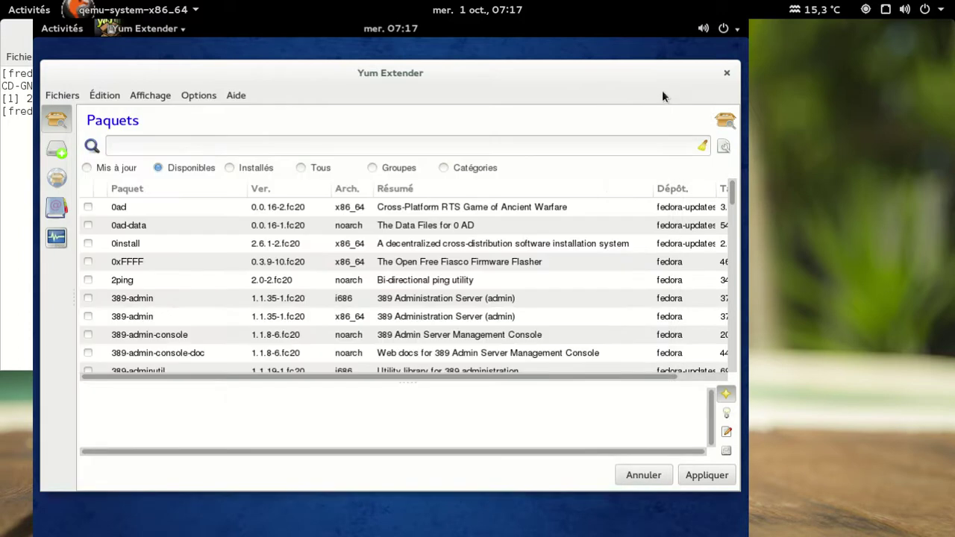
drag(730, 191, 728, 157)
click(225, 143)
text(libreoffice)
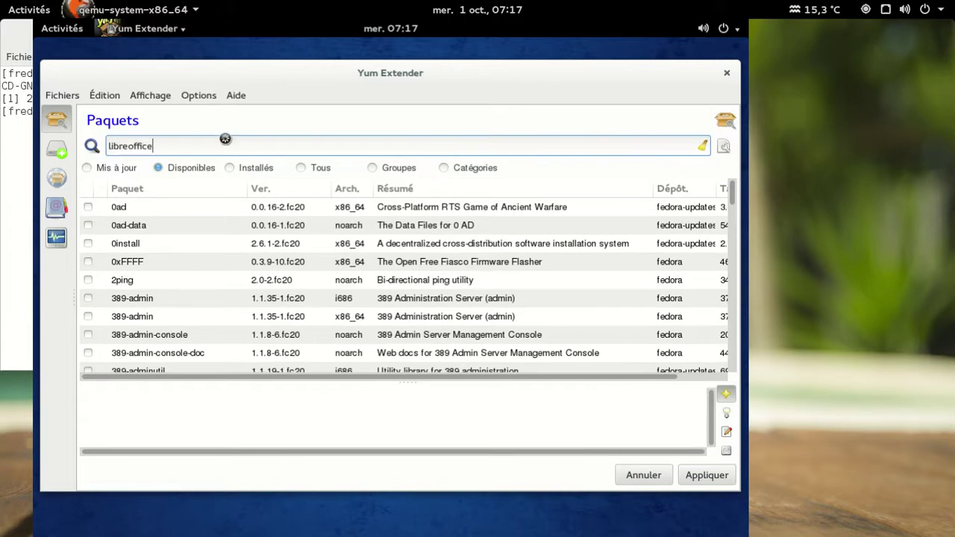
key(Return)
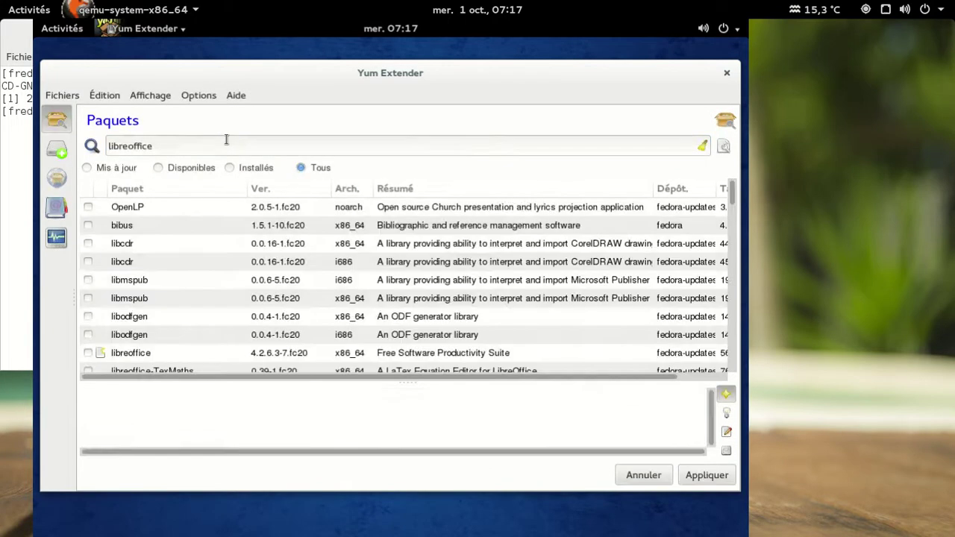
scroll(481, 228, down, 3)
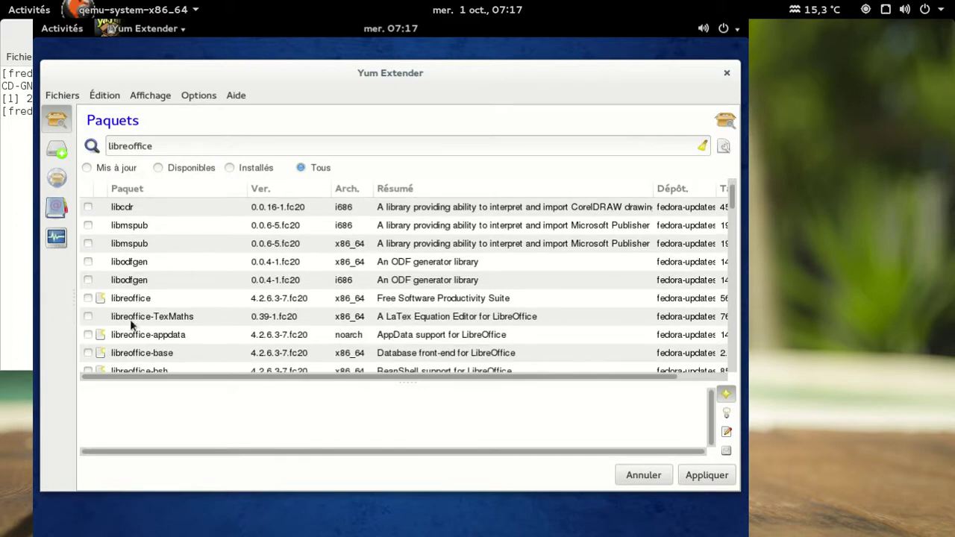
- Mark the libreoffice, libreoffice-base, libreoffice-calc, libreoffice-core and libreoffice-draw packages for installation
click(86, 299)
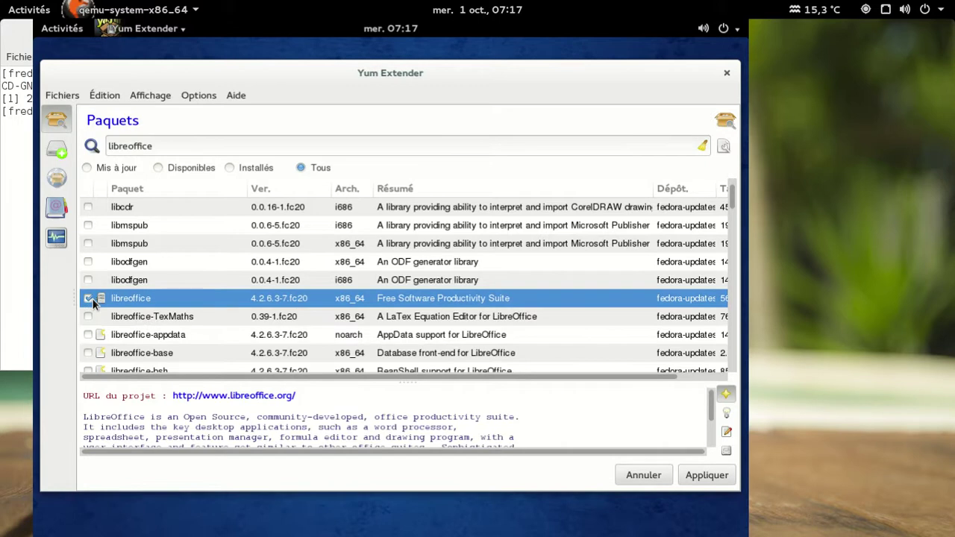
scroll(262, 281, down, 3)
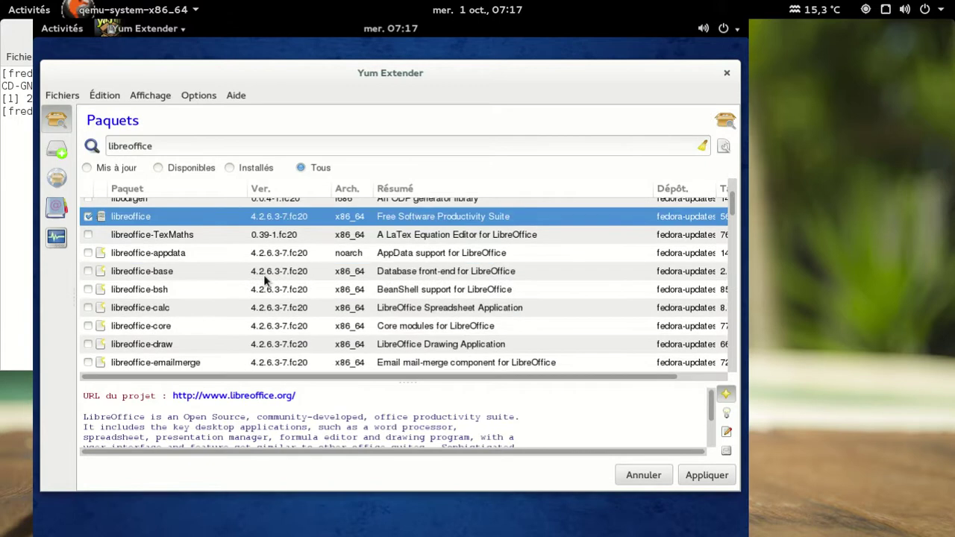
click(89, 271)
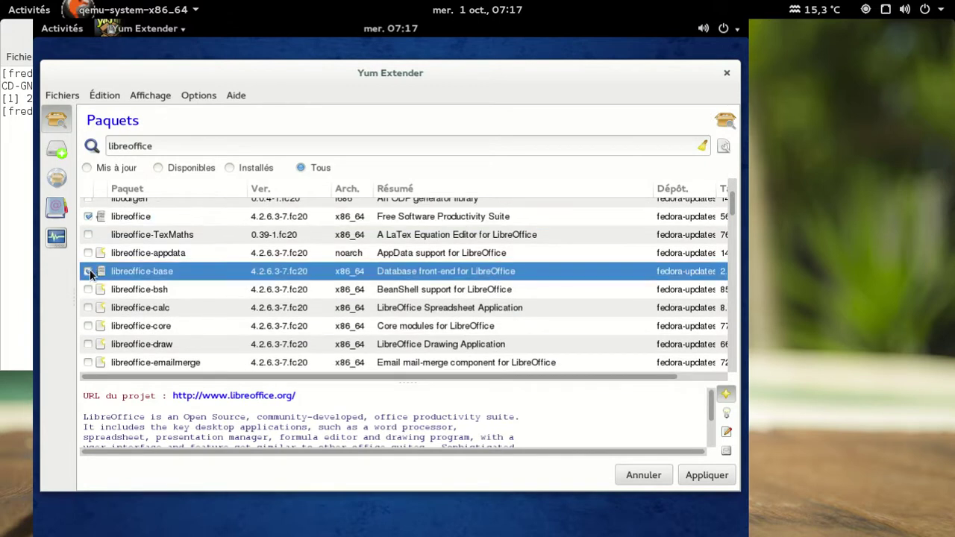
click(88, 307)
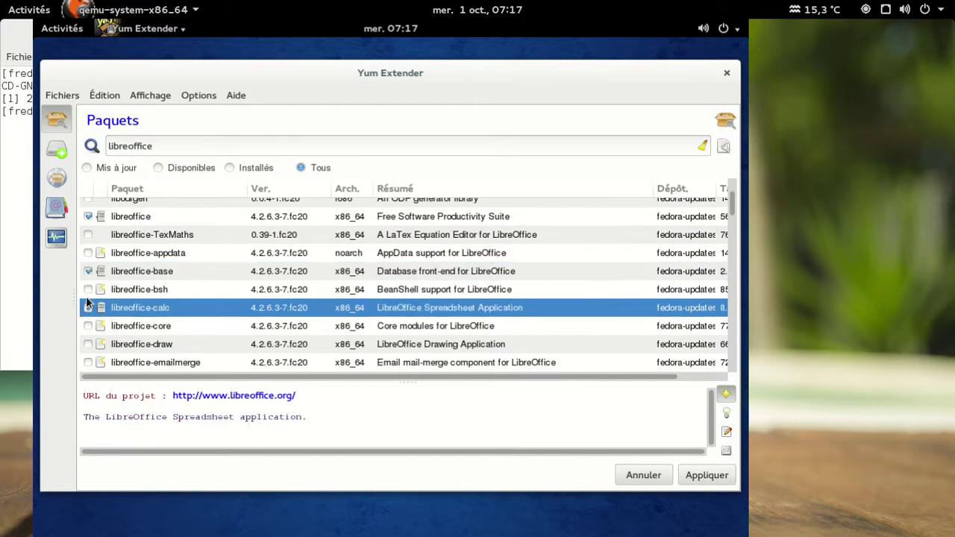
click(87, 326)
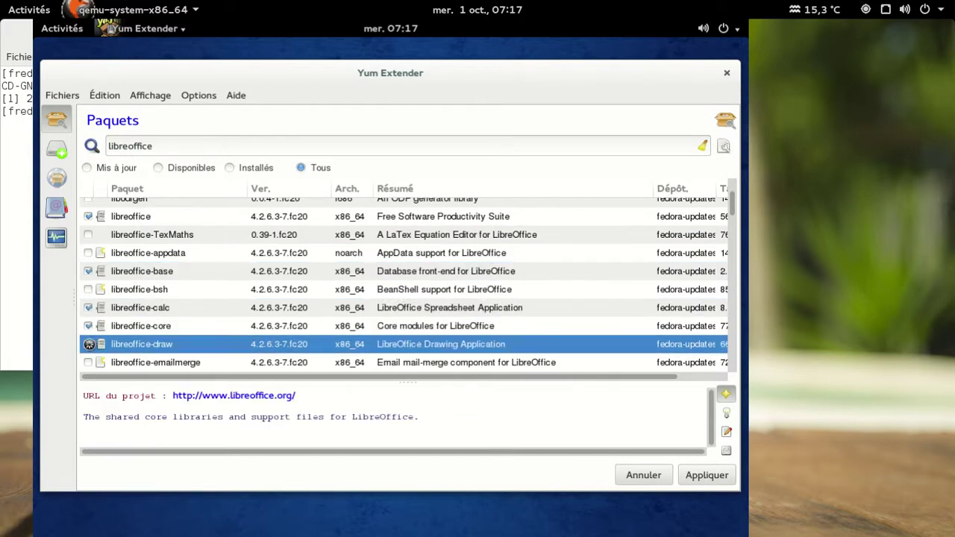
click(88, 344)
- Mark libreoffice-impress and the French language pack libreoffice-langpack-fr for installation as well
scroll(241, 296, down, 3)
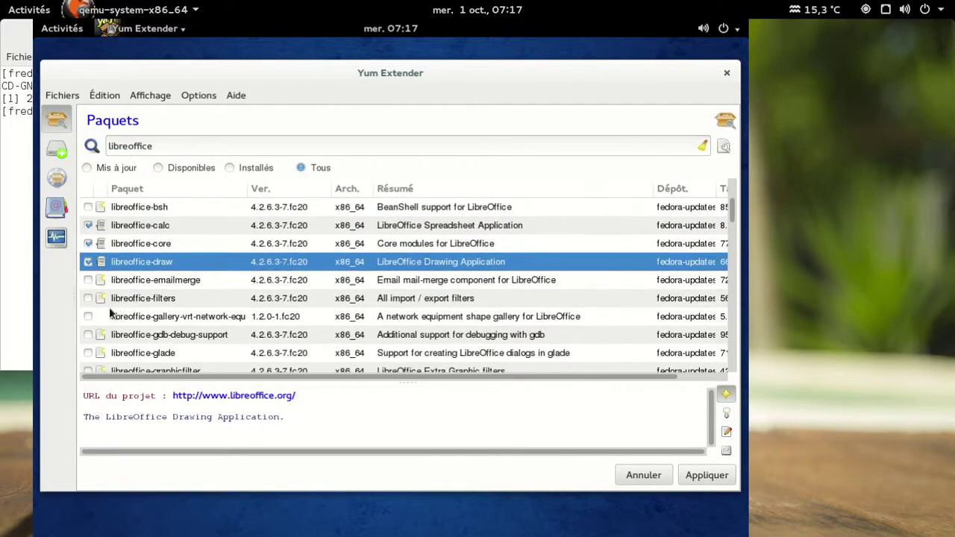
scroll(135, 306, down, 4)
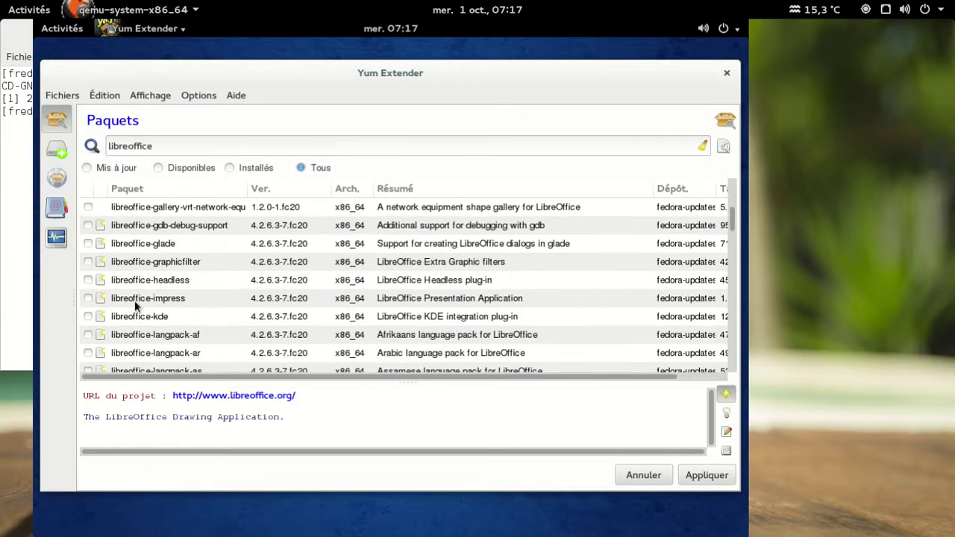
click(88, 297)
scroll(220, 271, down, 2)
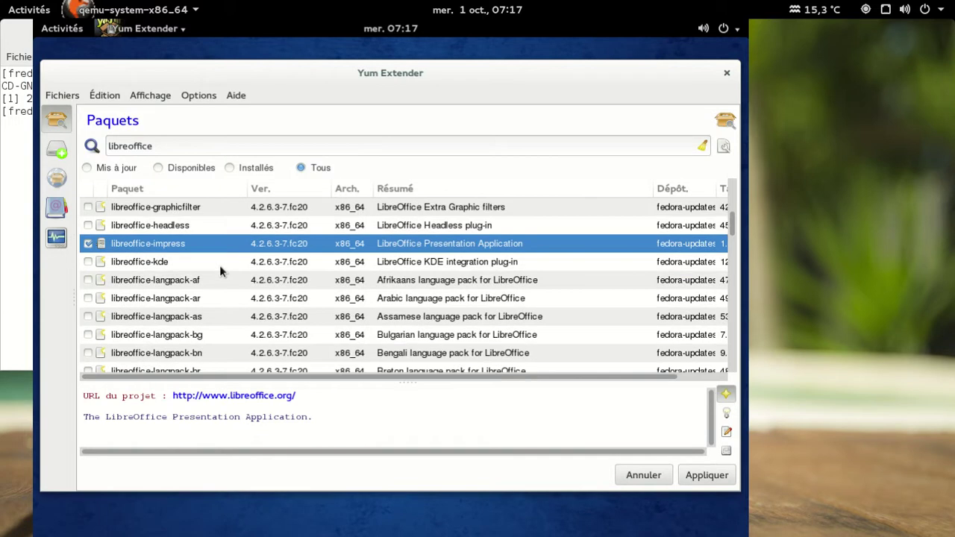
scroll(220, 271, down, 1)
scroll(203, 310, down, 3)
scroll(203, 311, down, 1)
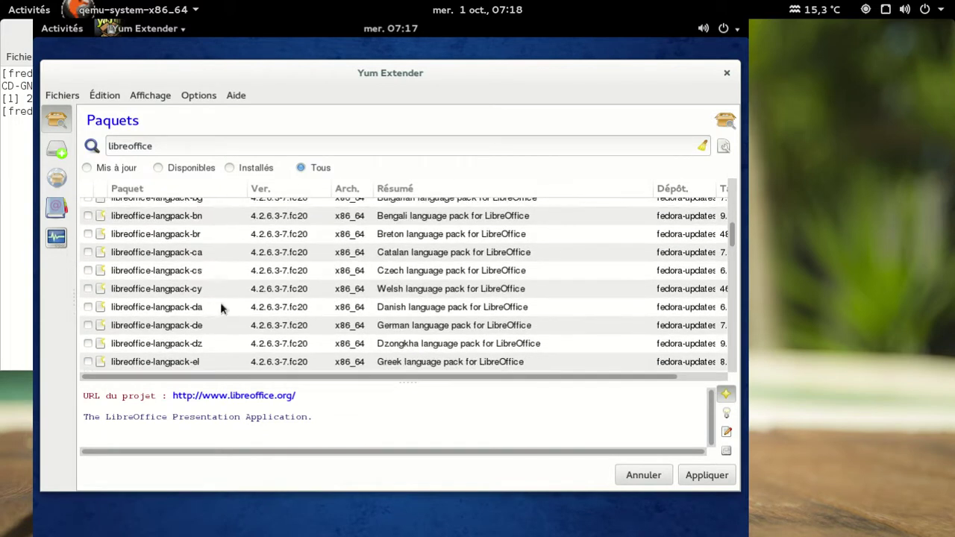
scroll(221, 308, down, 2)
scroll(221, 309, down, 6)
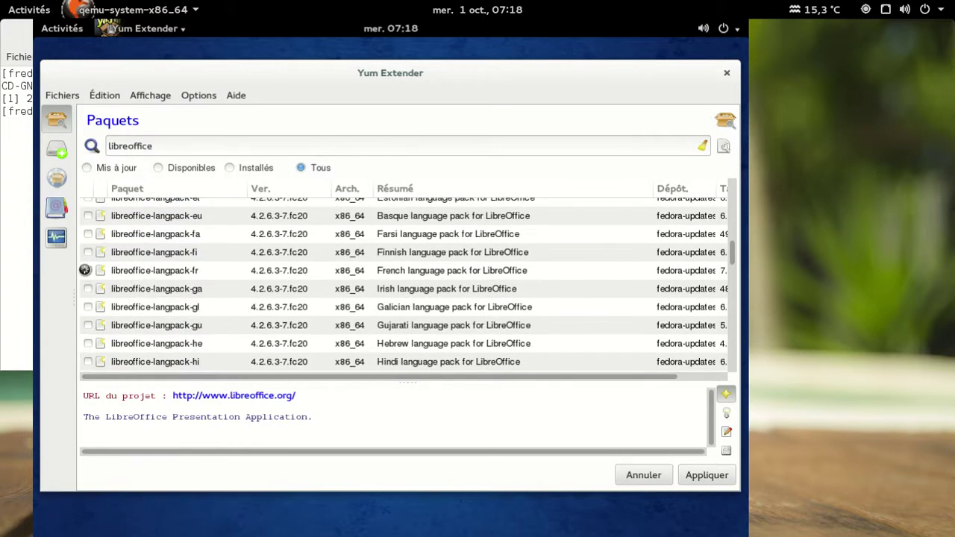
click(86, 272)
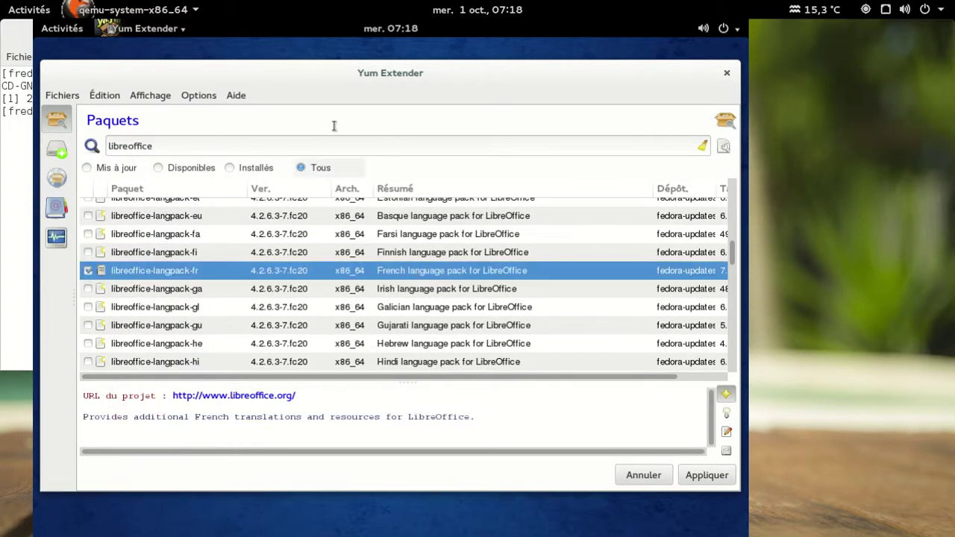
- Search the packages for firefox and mark the x86_64 icecat package for installation
click(232, 153)
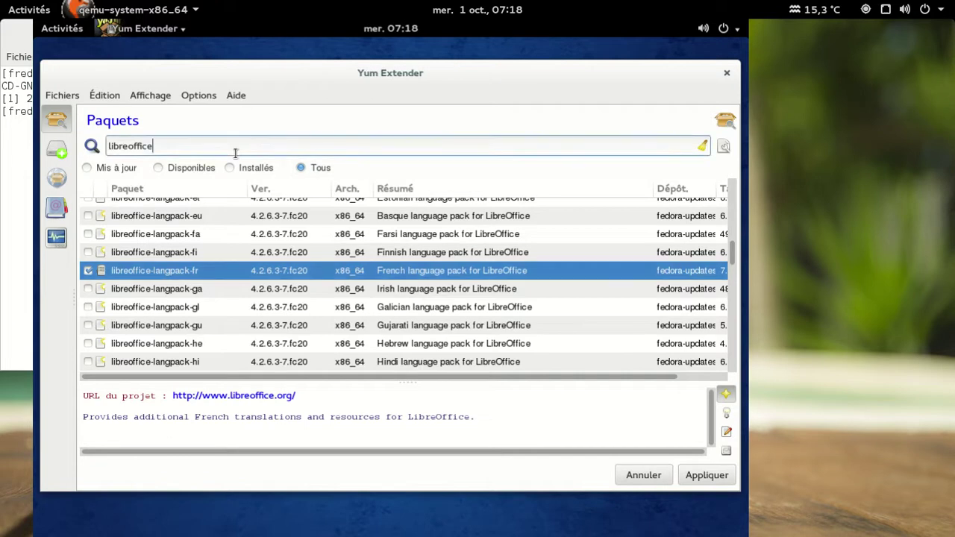
double_click(233, 153)
text(firefox)
key(Return)
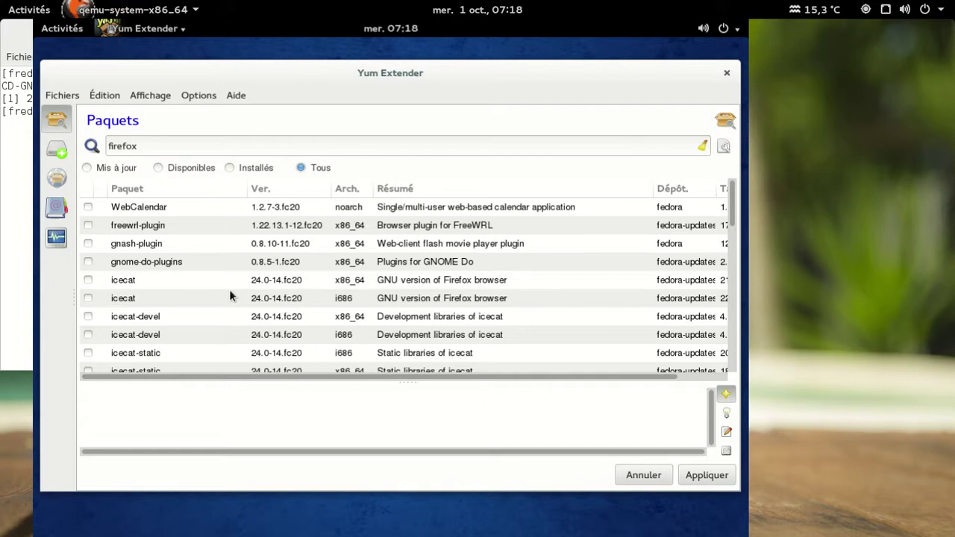
click(89, 280)
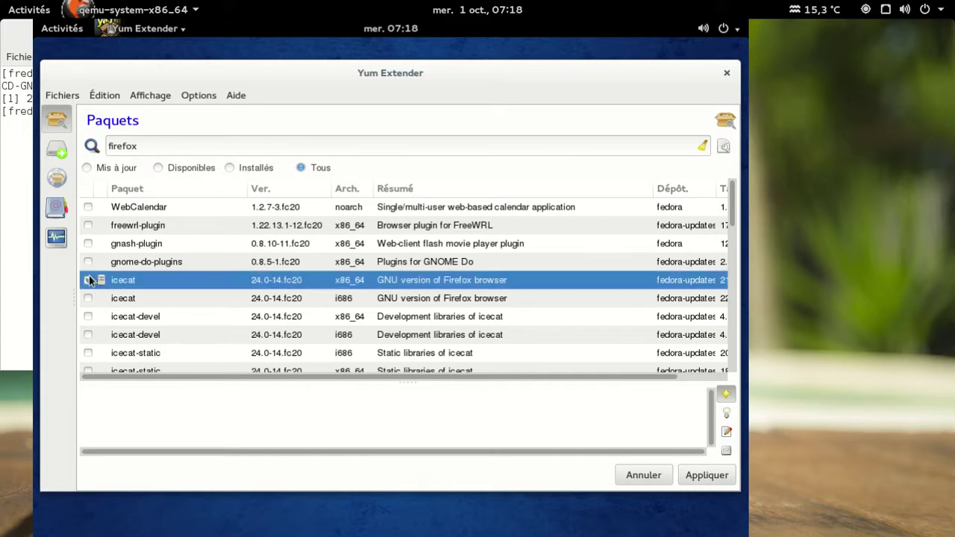
scroll(366, 274, down, 5)
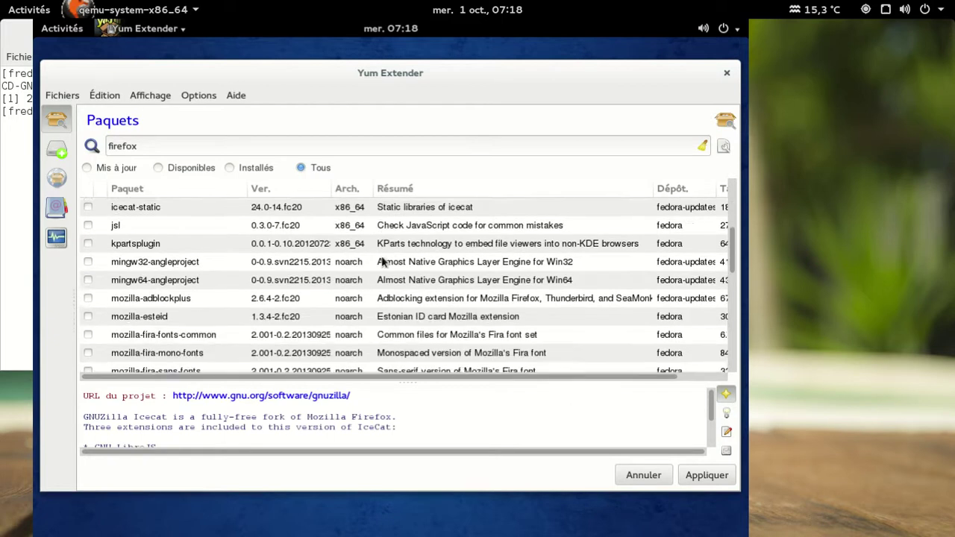
scroll(382, 261, down, 8)
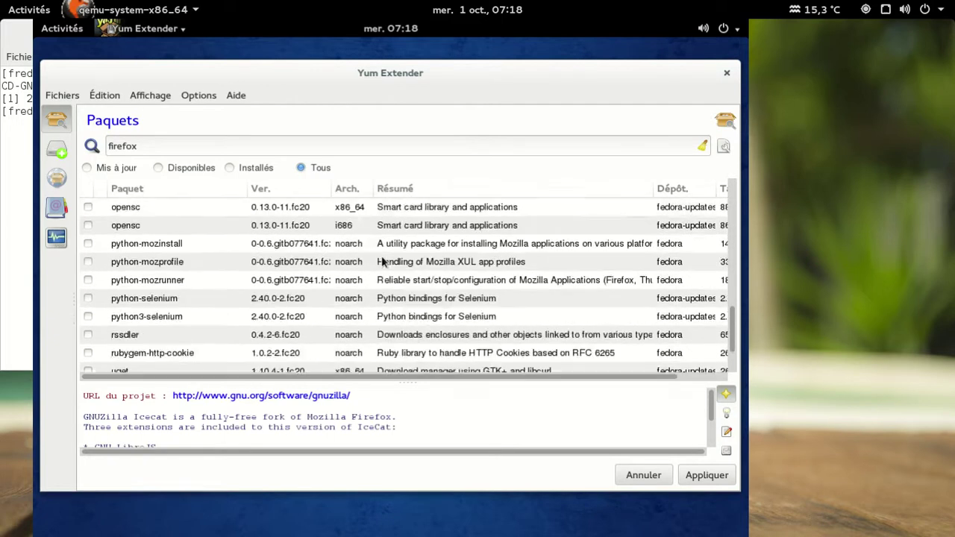
scroll(382, 261, down, 1)
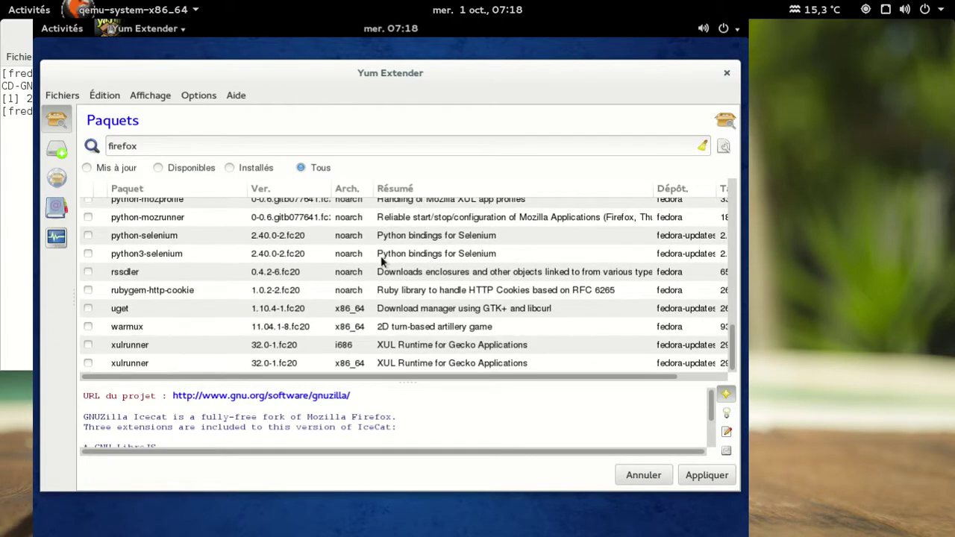
scroll(382, 259, up, 10)
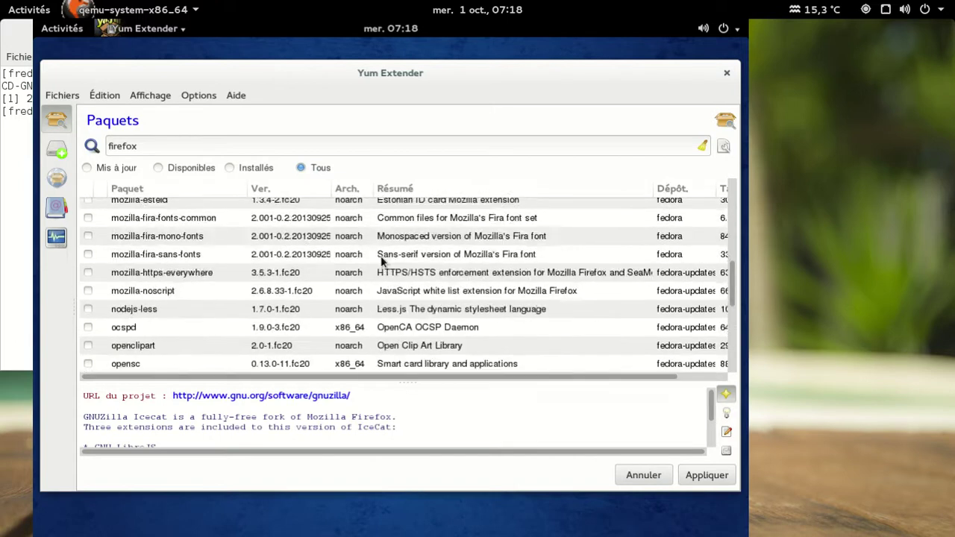
scroll(382, 259, up, 4)
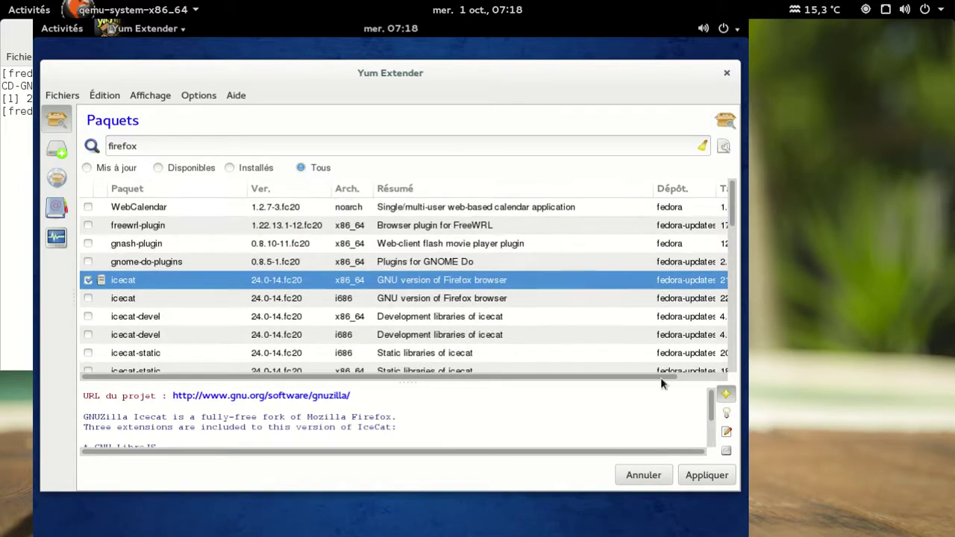
- Try to apply the marked installations by entering the account password, then cancel the authentication and dismiss the error
click(711, 482)
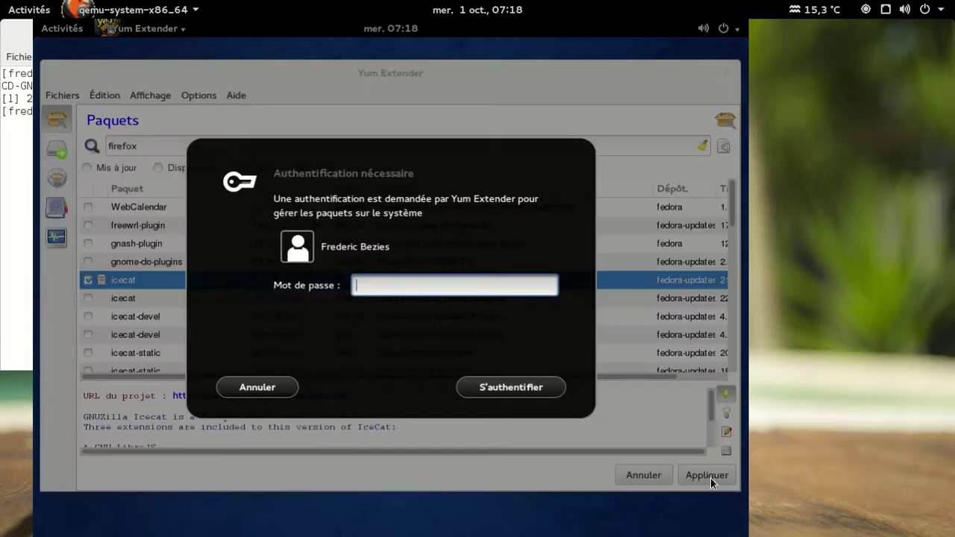
text(••••)
key(BackSpace)
key(BackSpace)
key(BackSpace)
key(BackSpace)
text(••••••••)
key(Return)
text(••••••••)
key(Return)
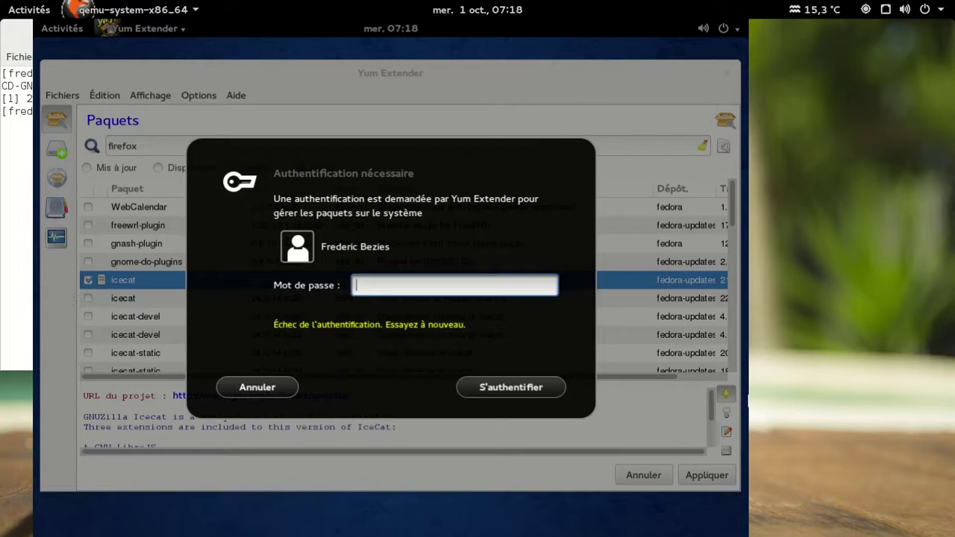
key(Escape)
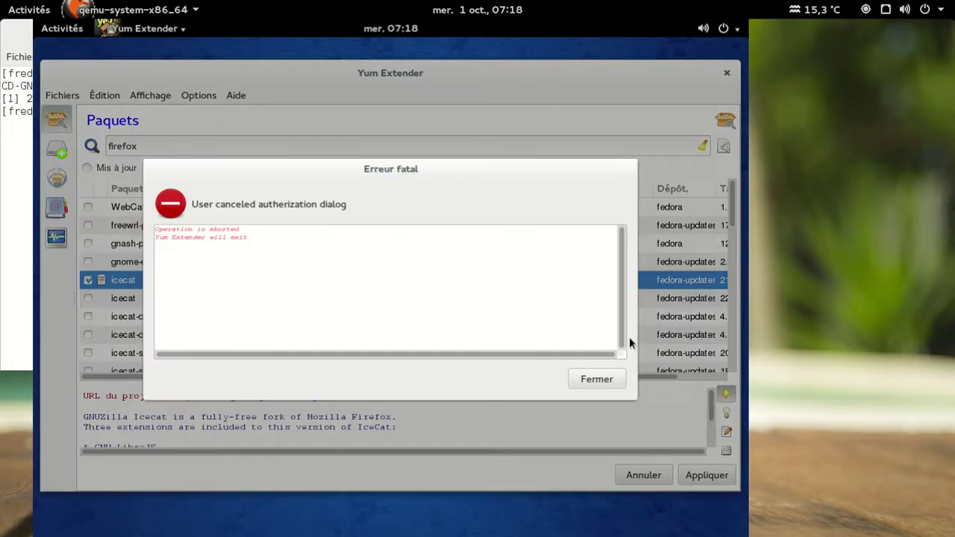
click(605, 380)
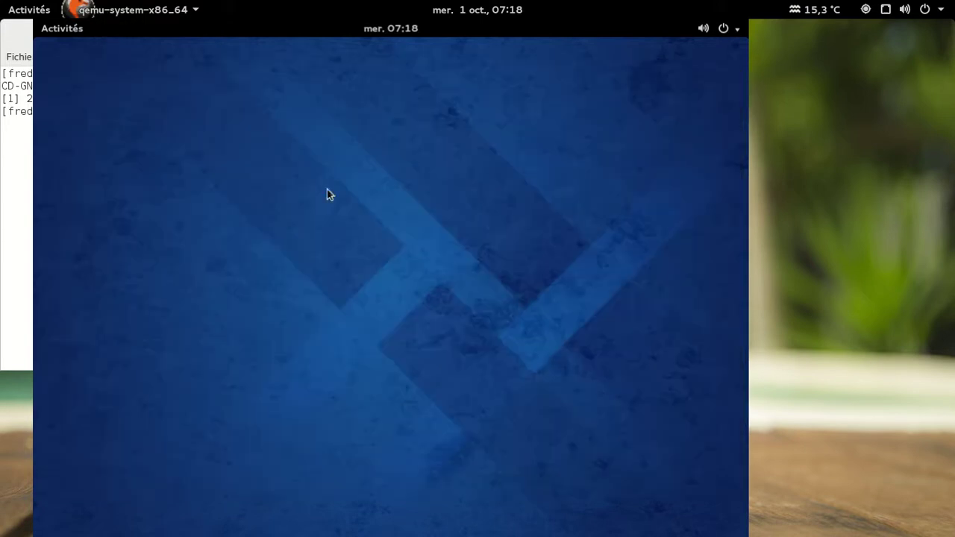
- Open a terminal in the virtual machine and switch to root with su, entering the root password
click(61, 28)
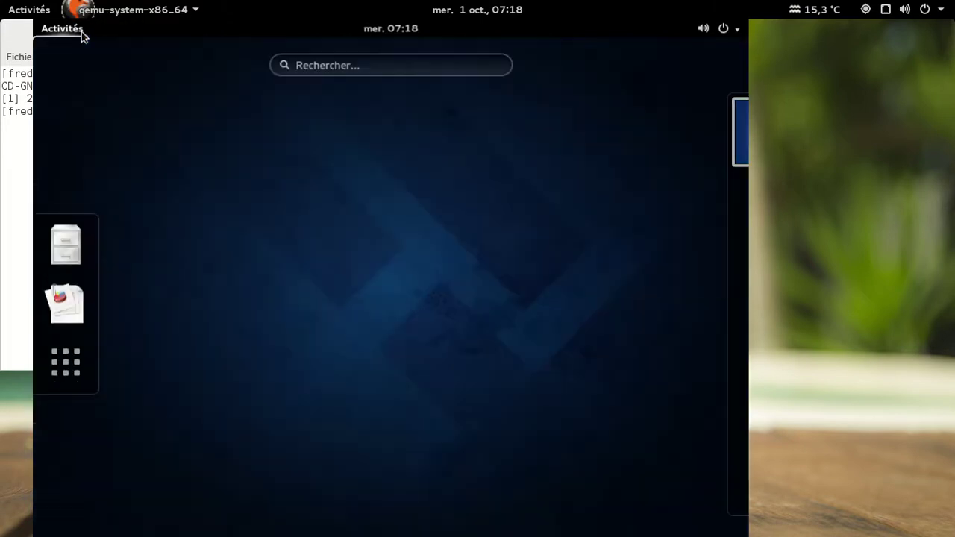
click(353, 66)
text(termina)
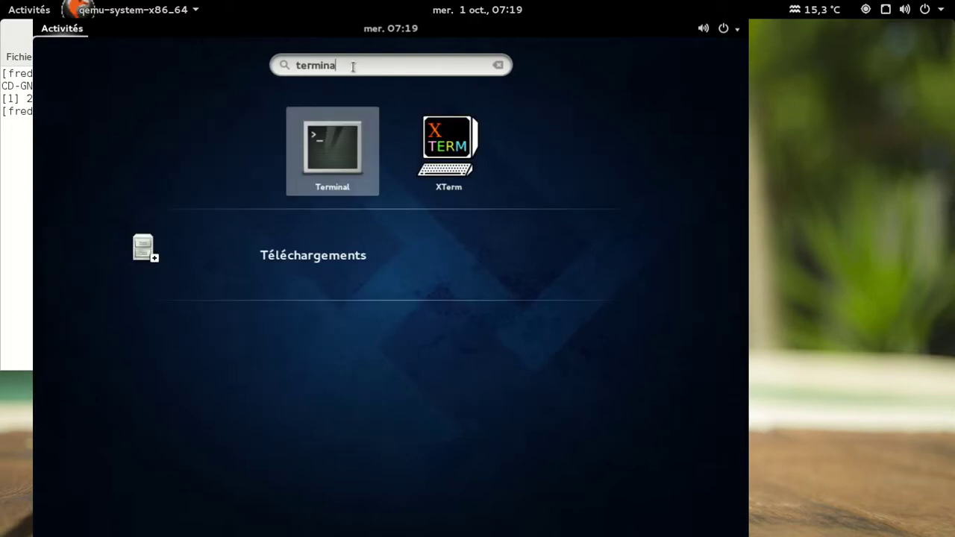
key(Return)
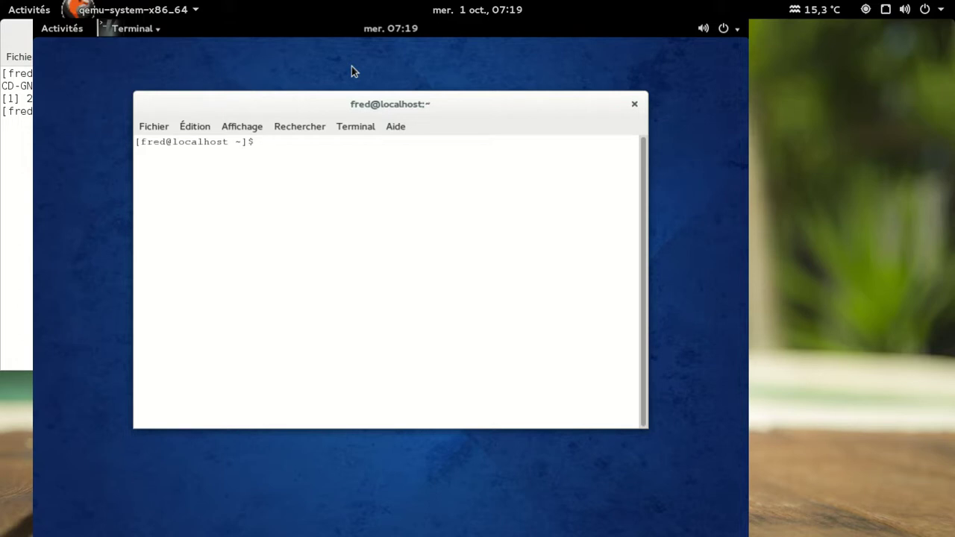
text(su)
key(Return)
key(Return)
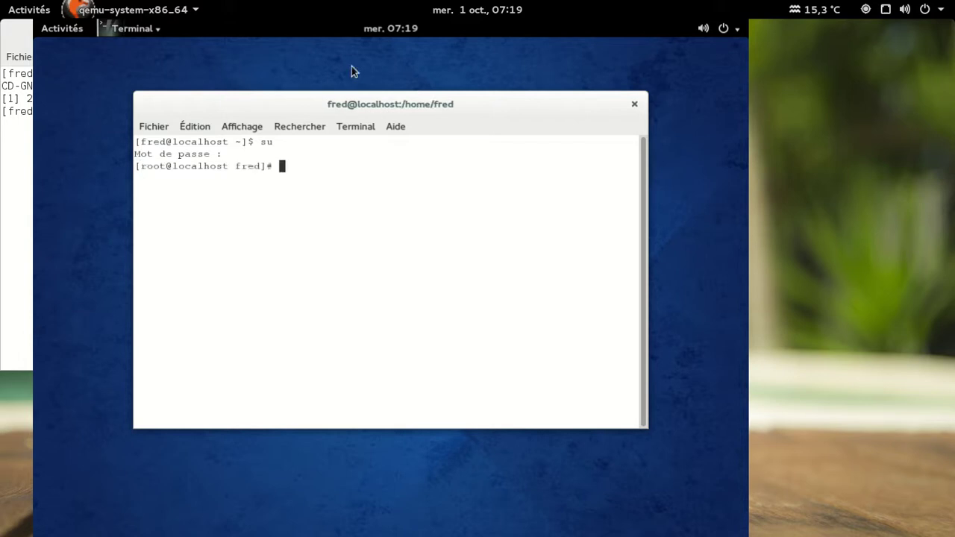
- Run yum install icecat as root and rerun the command with the --skip-broken option
text(yum install icecat)
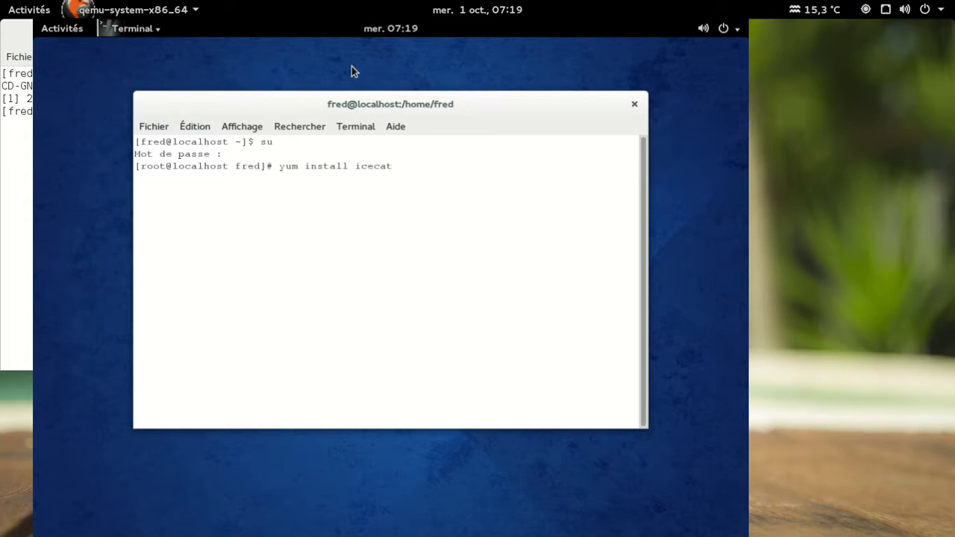
key(Return)
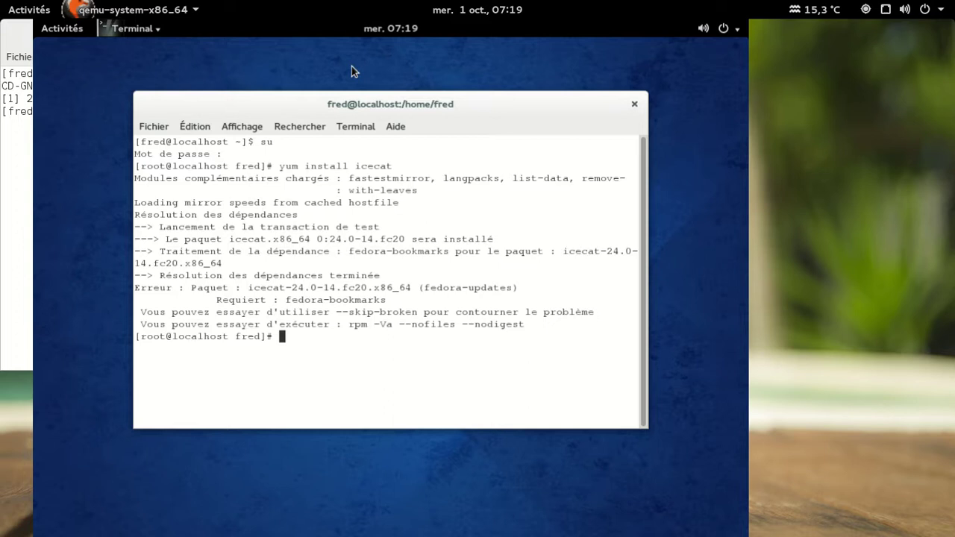
key(Up)
text(--skip-broken)
key(Return)
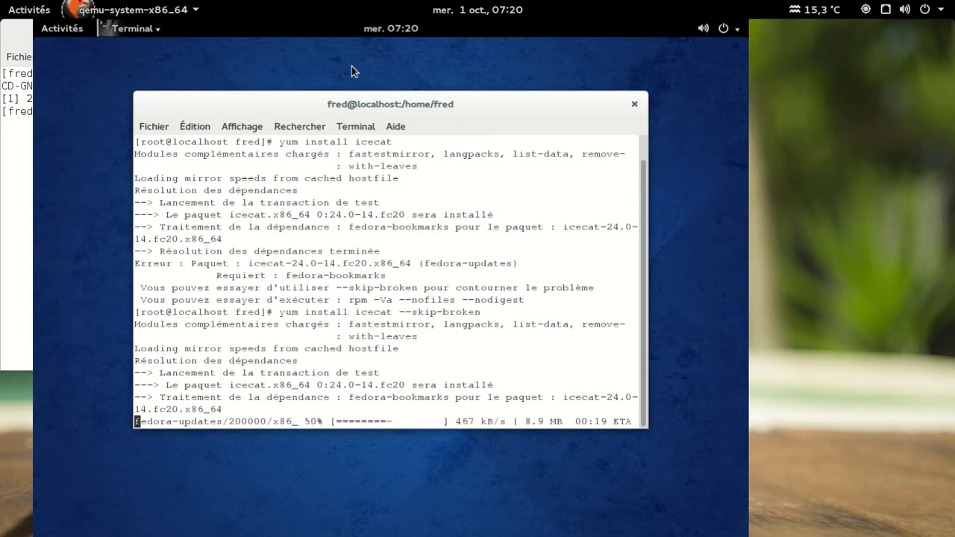
- Launch the Midori browser while yum is running and enlarge its window
click(79, 30)
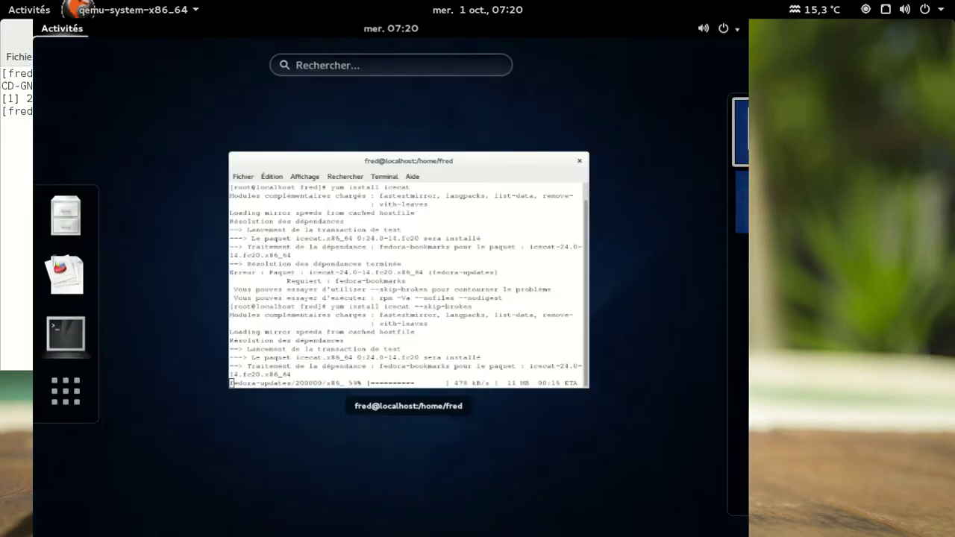
click(327, 68)
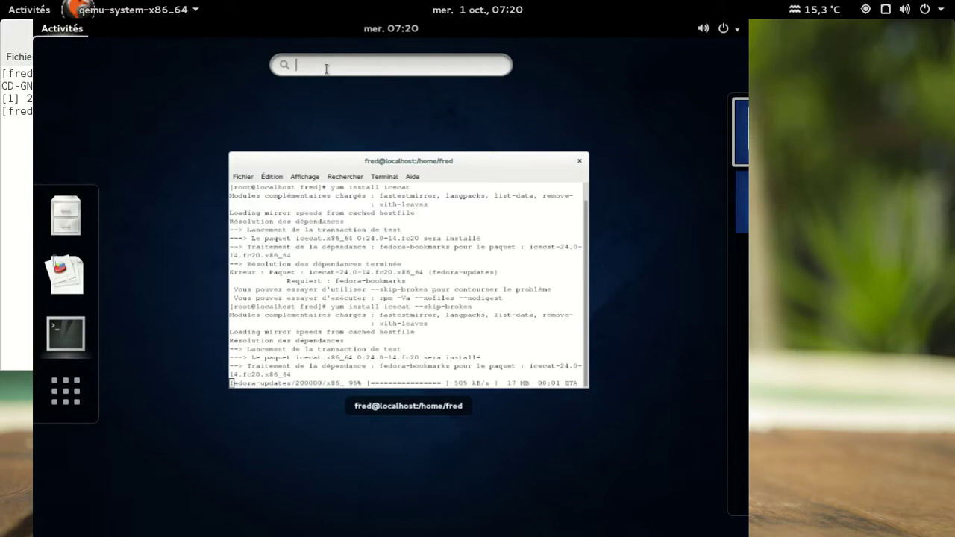
text(midori)
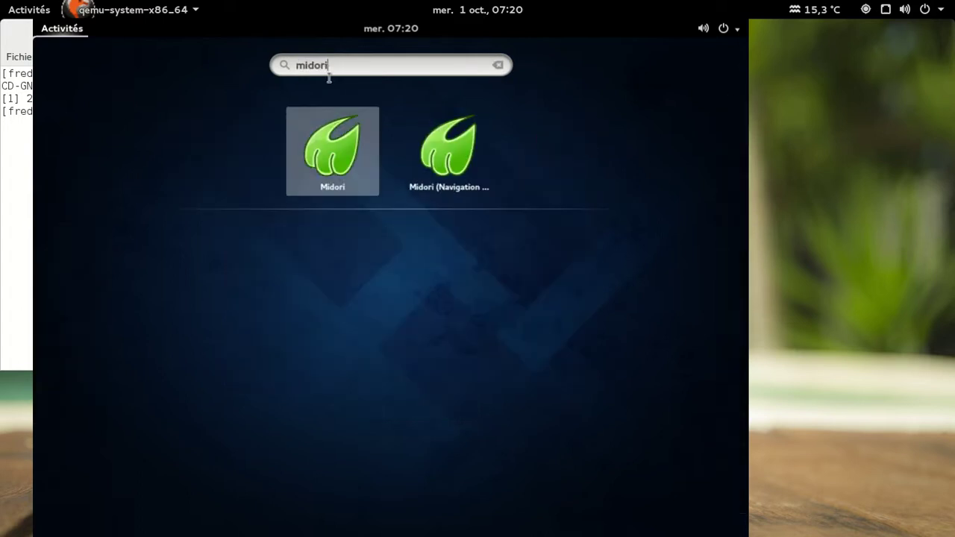
click(313, 142)
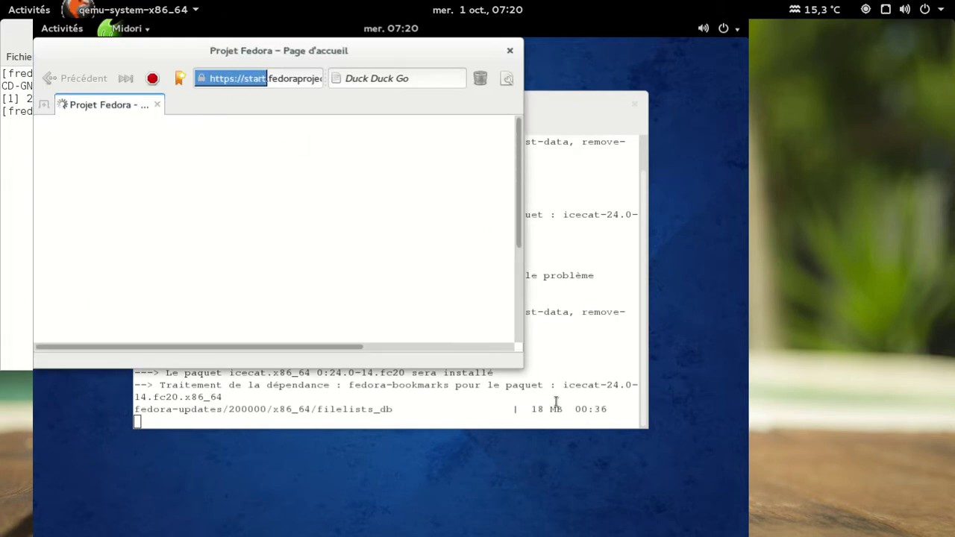
drag(599, 425, 652, 467)
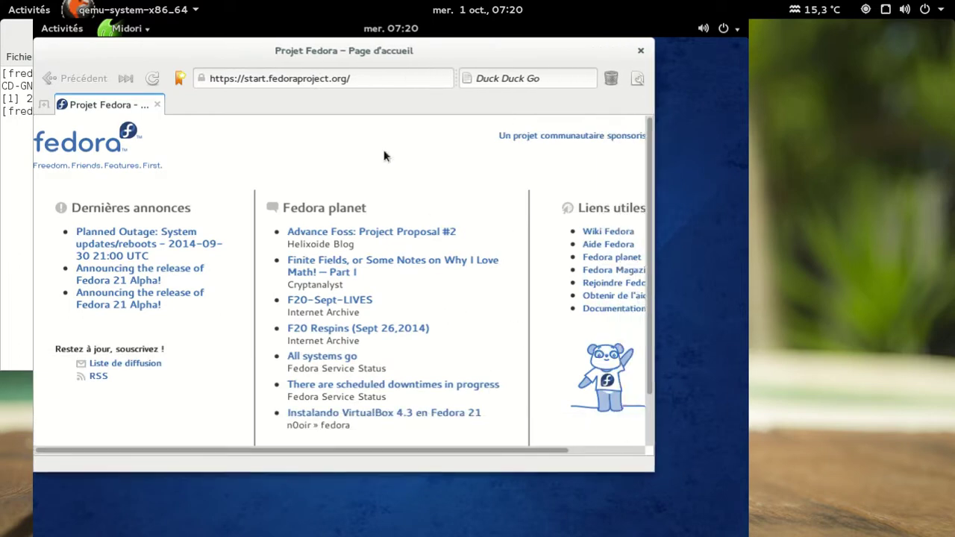
- Search the web with DuckDuckGo for "firefox 31.1 esr"
click(492, 81)
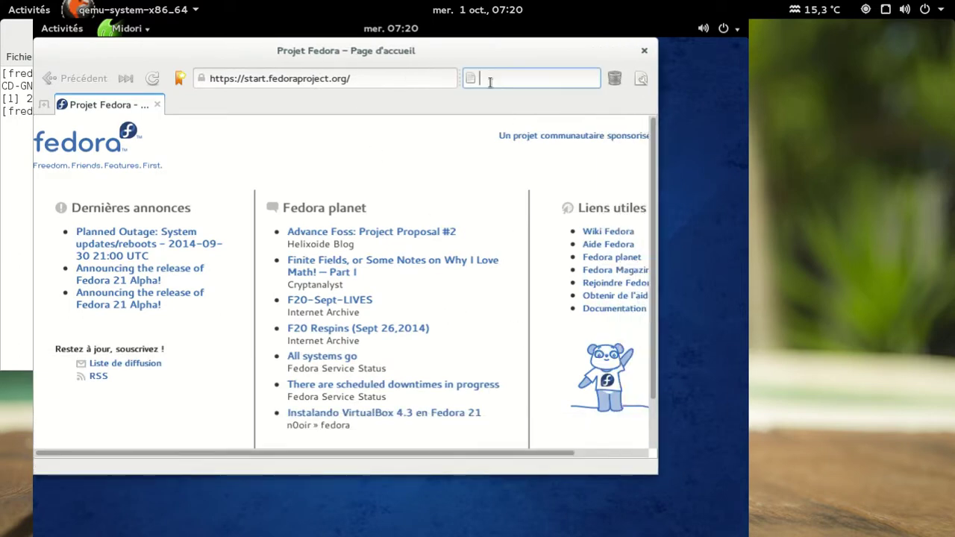
text(firefox 31.1 est)
key(BackSpace)
text(r)
key(Return)
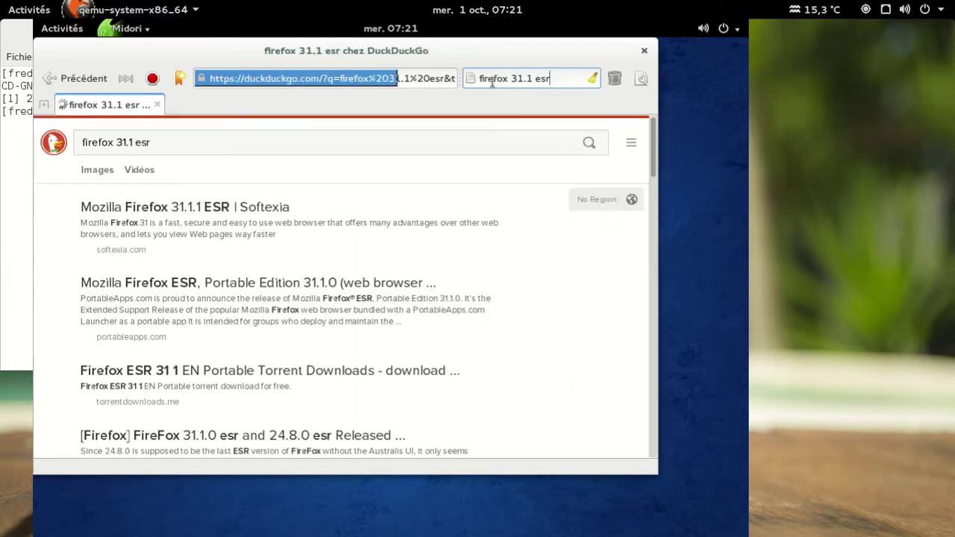
- Open the mozilla.org Firefox ESR result and go to its Firefox ESR download page
scroll(388, 190, down, 2)
scroll(399, 189, down, 2)
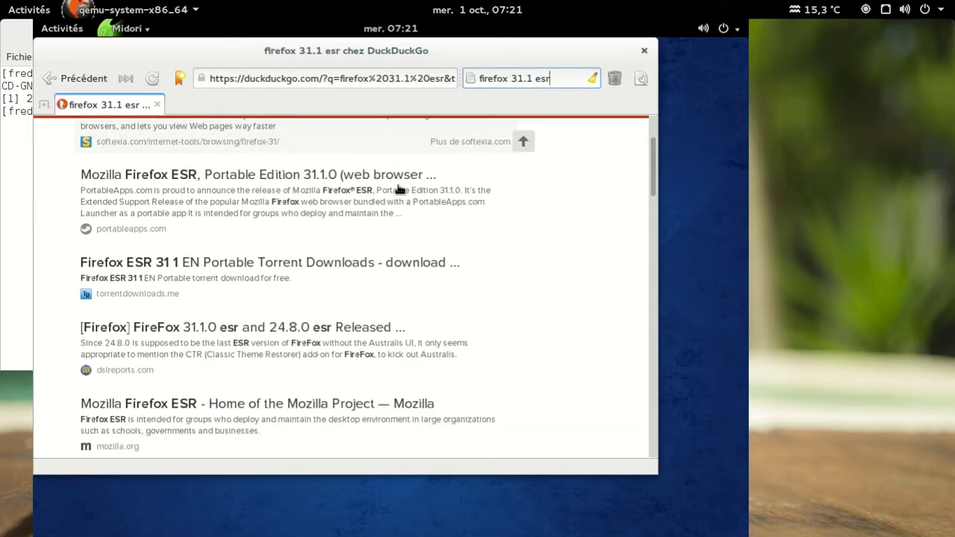
scroll(400, 189, down, 2)
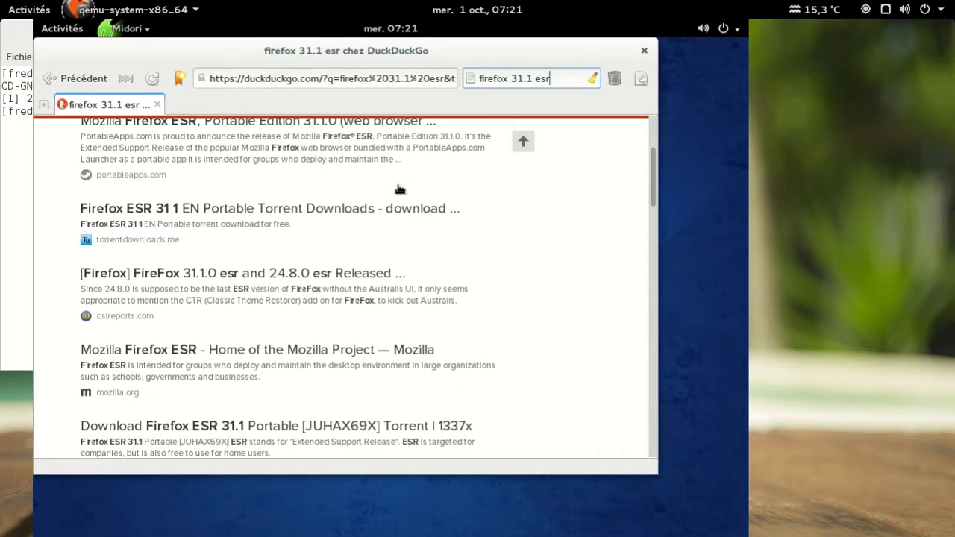
click(272, 357)
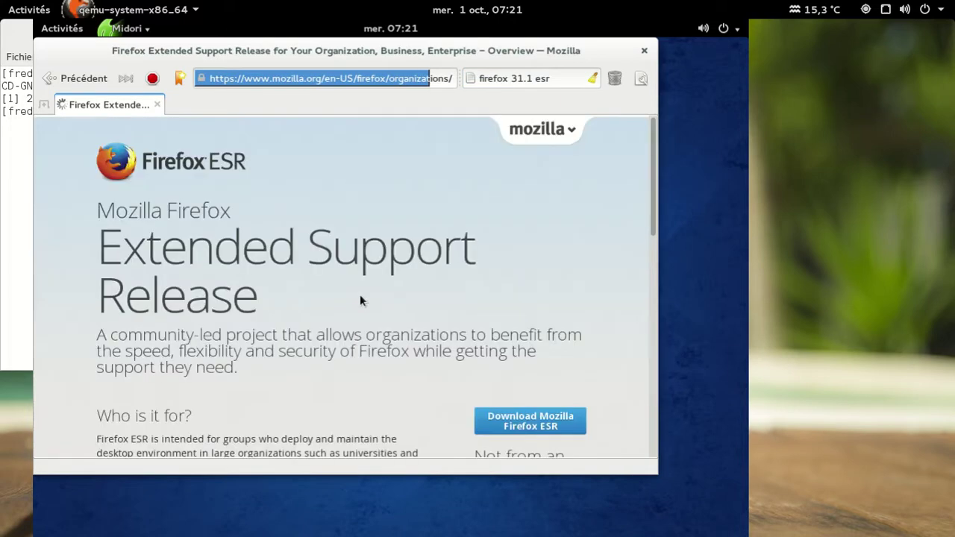
scroll(473, 260, down, 3)
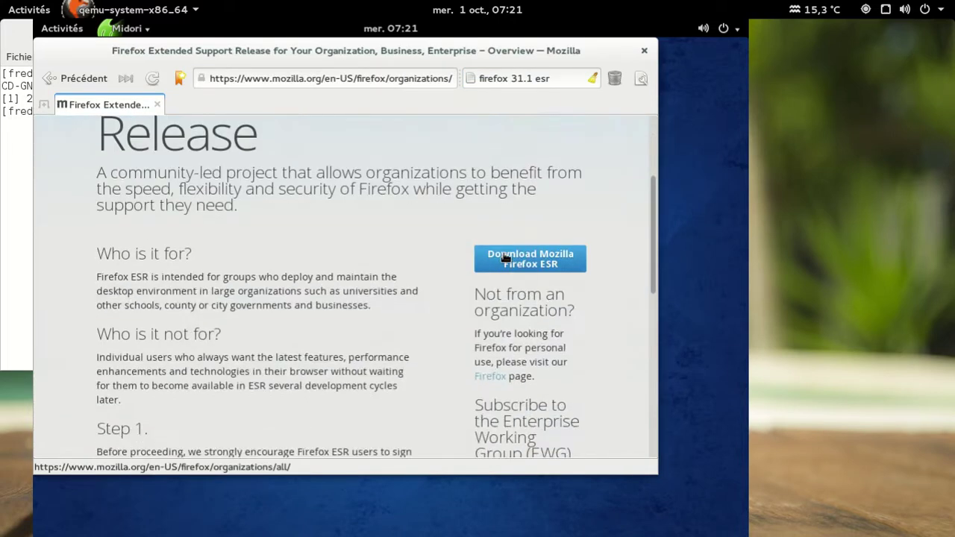
click(505, 257)
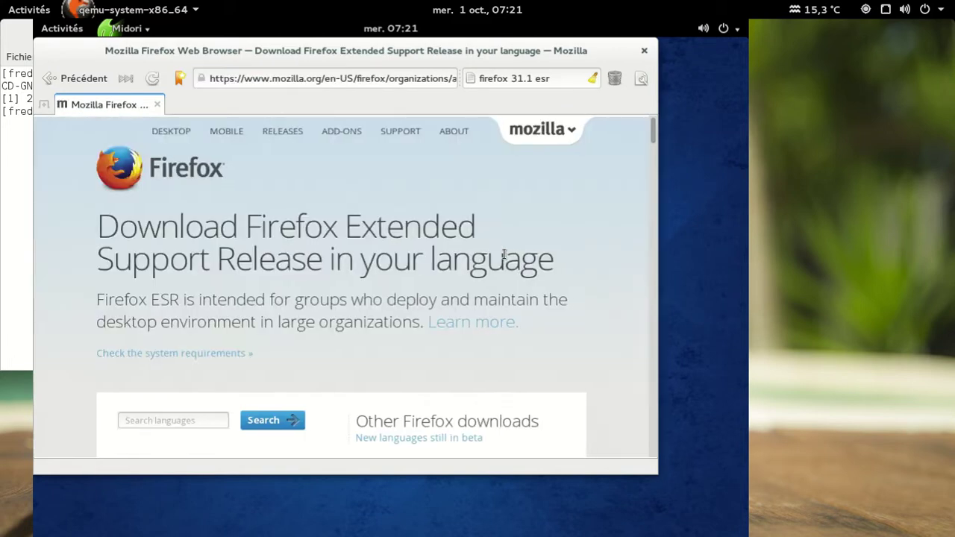
- Request the French Windows version of Firefox ESR to check the offered file's details, and cancel the download
scroll(504, 255, down, 5)
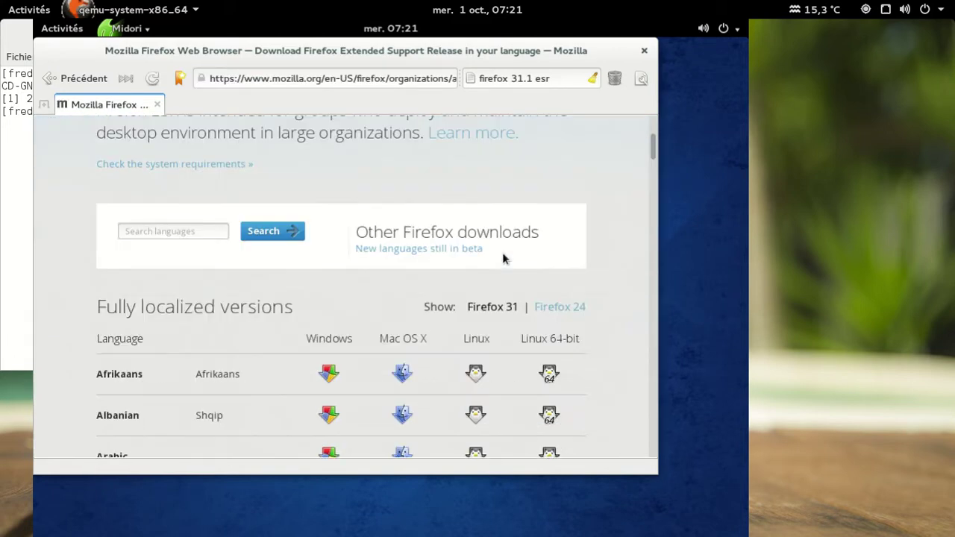
scroll(504, 257, down, 6)
scroll(504, 257, down, 10)
scroll(501, 260, down, 11)
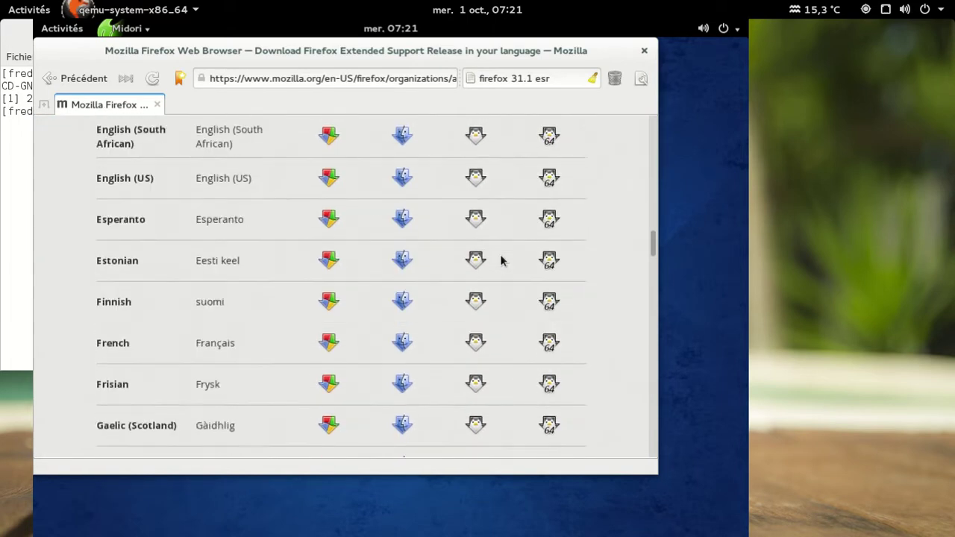
click(331, 344)
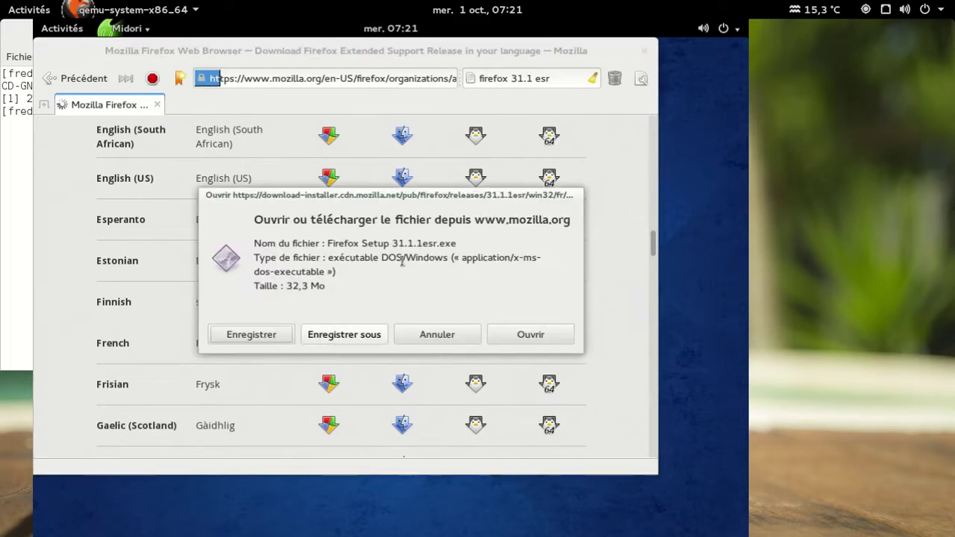
click(416, 335)
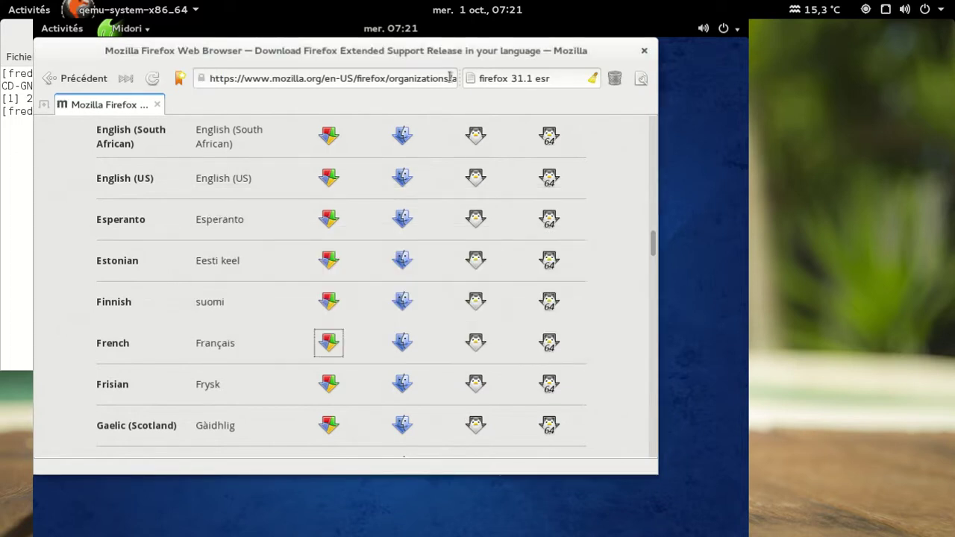
- Search the web for gnuzilla and open the official GNUzilla site
drag(553, 79, 472, 74)
text(gnuzilla)
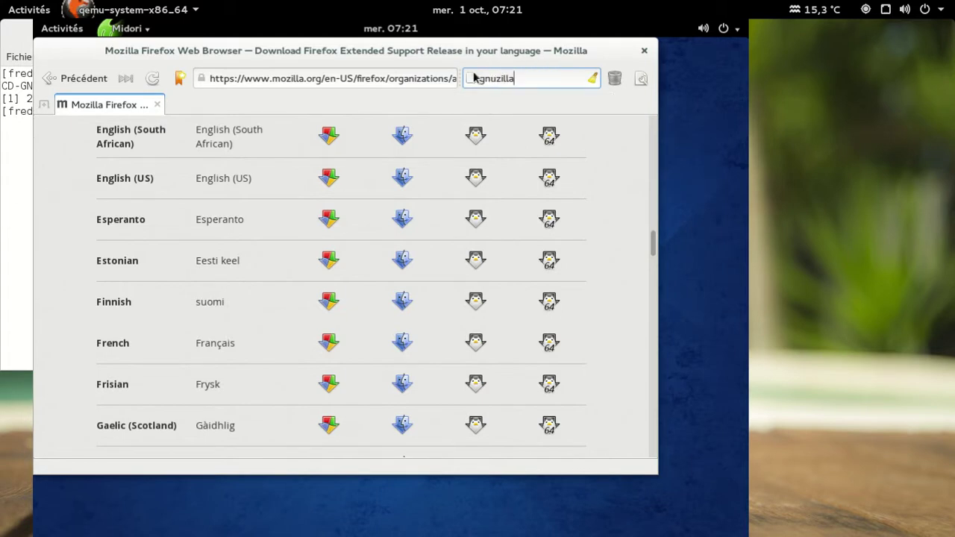
key(Return)
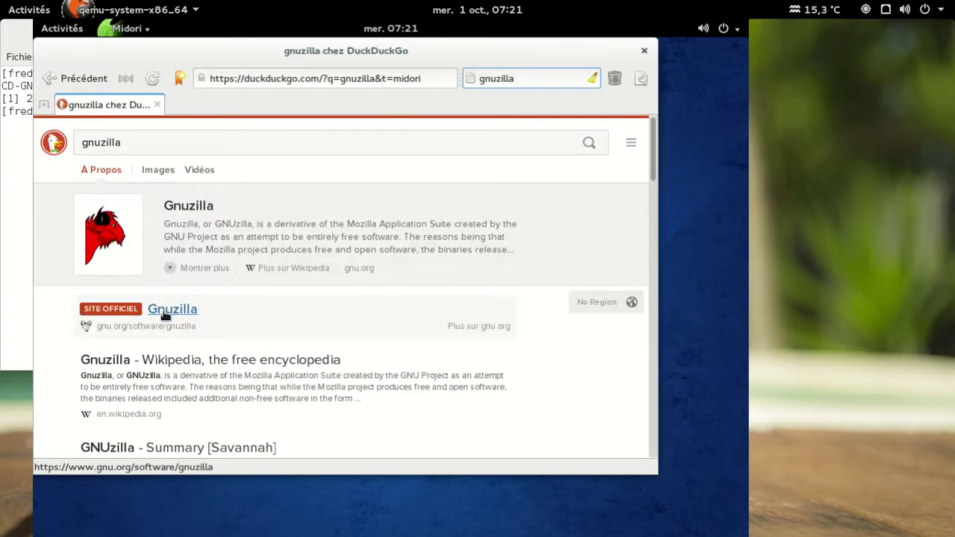
click(165, 311)
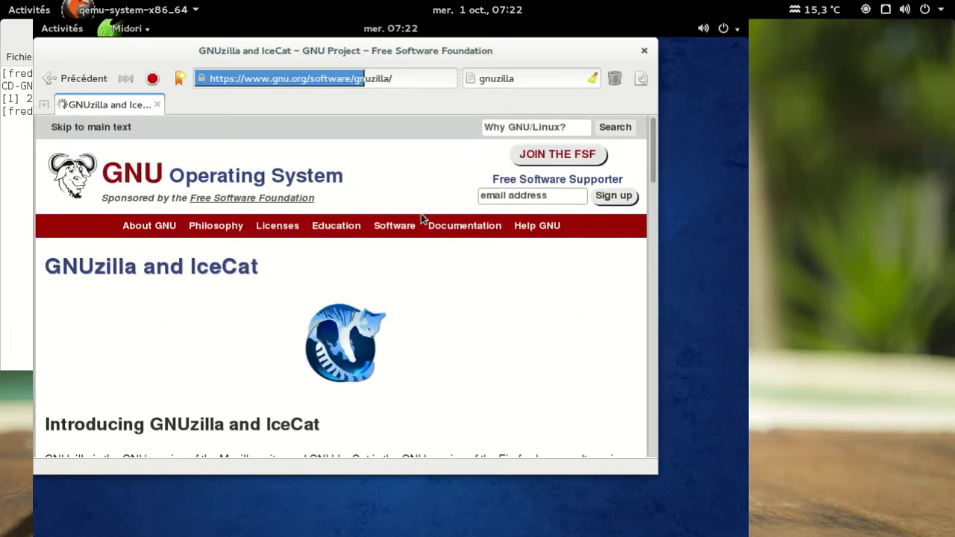
- Follow the "use a mirror" link in the Downloads section and open the 24 release folder on the mirror
scroll(434, 216, down, 8)
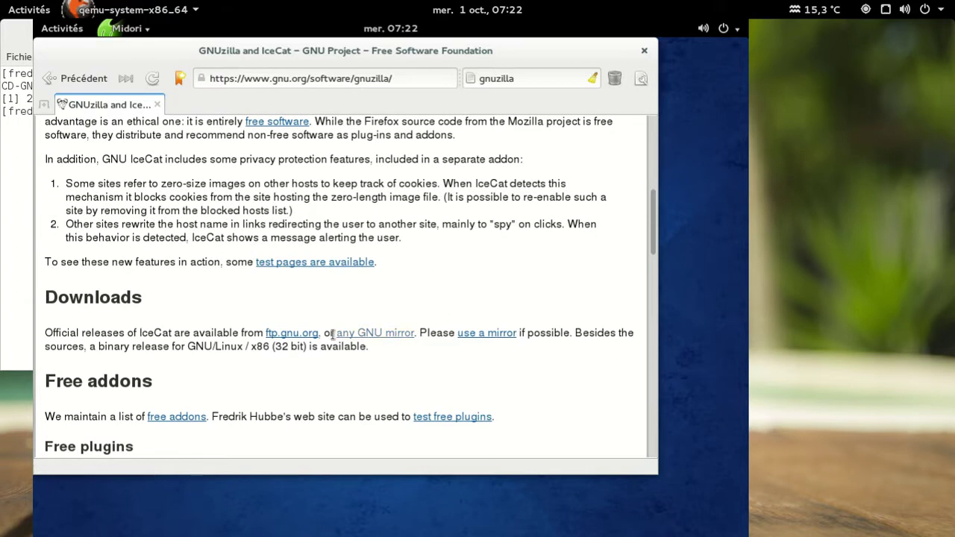
scroll(352, 325, down, 1)
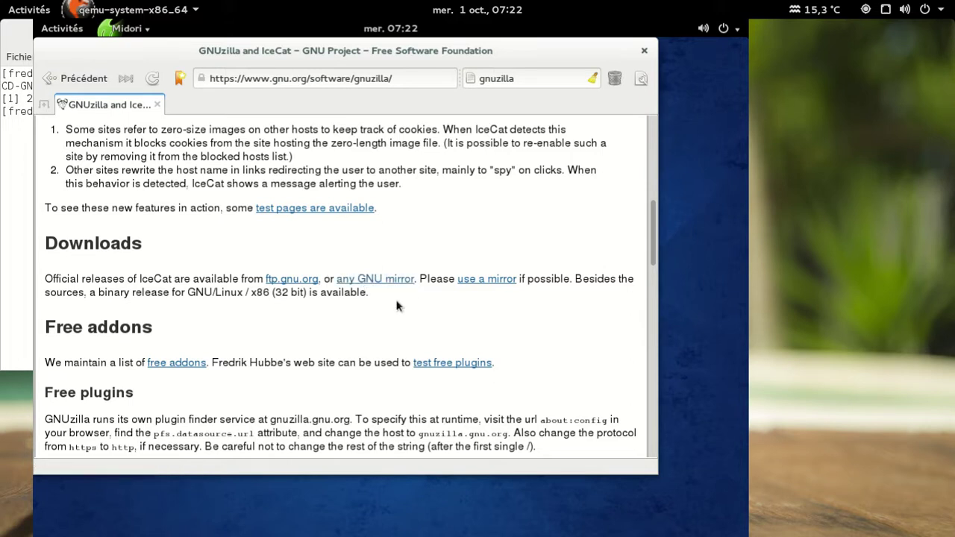
click(471, 280)
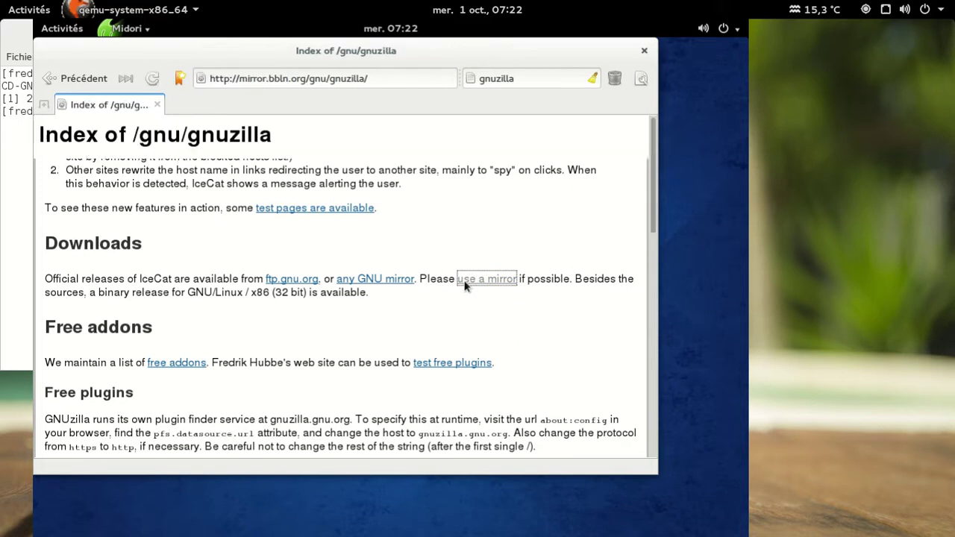
scroll(226, 272, down, 4)
scroll(226, 272, down, 4)
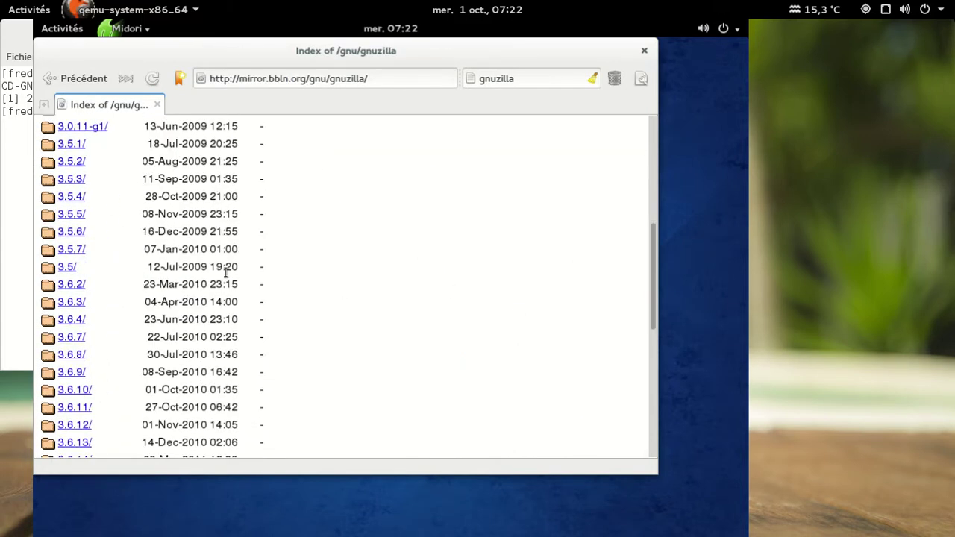
scroll(226, 272, down, 8)
scroll(226, 273, down, 2)
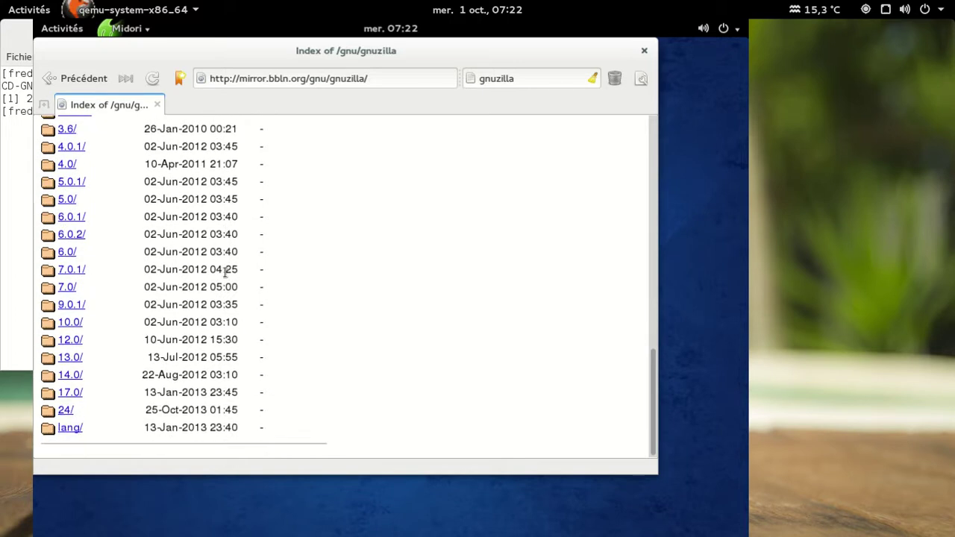
click(67, 417)
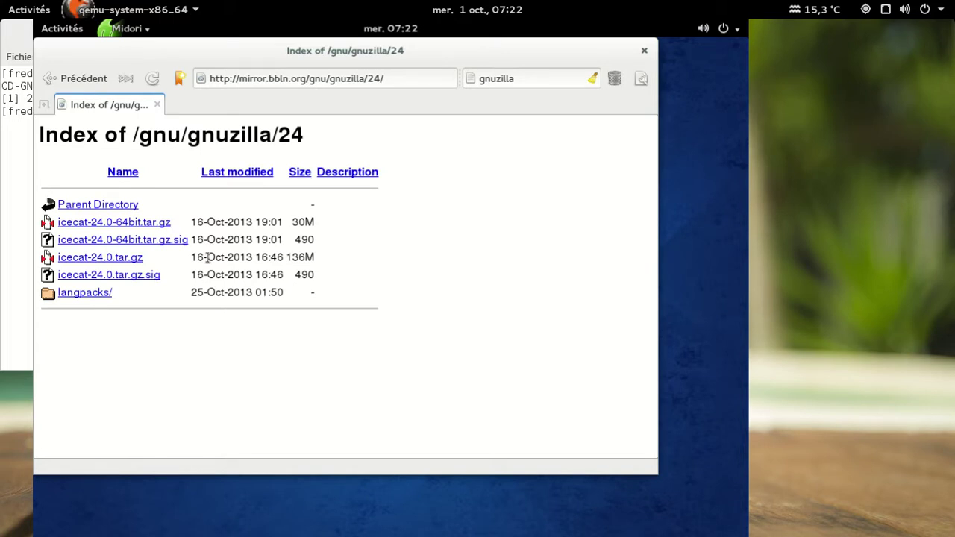
- Check today's date in the virtual machine's calendar and close the Midori browser
click(406, 30)
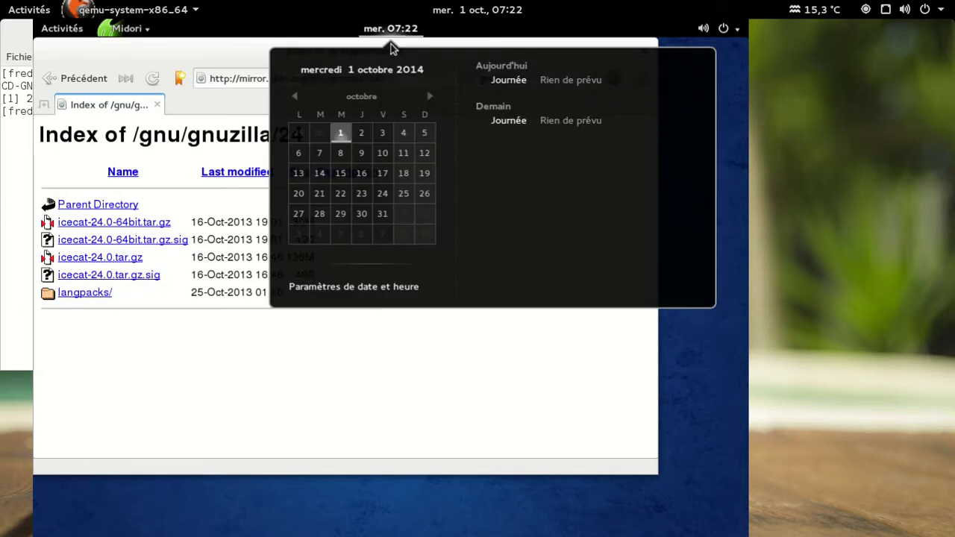
click(164, 256)
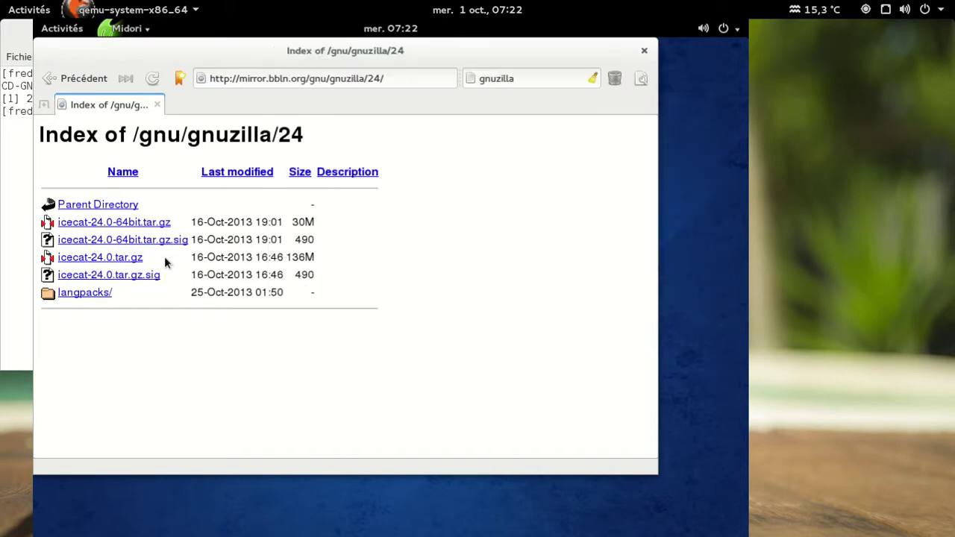
click(644, 52)
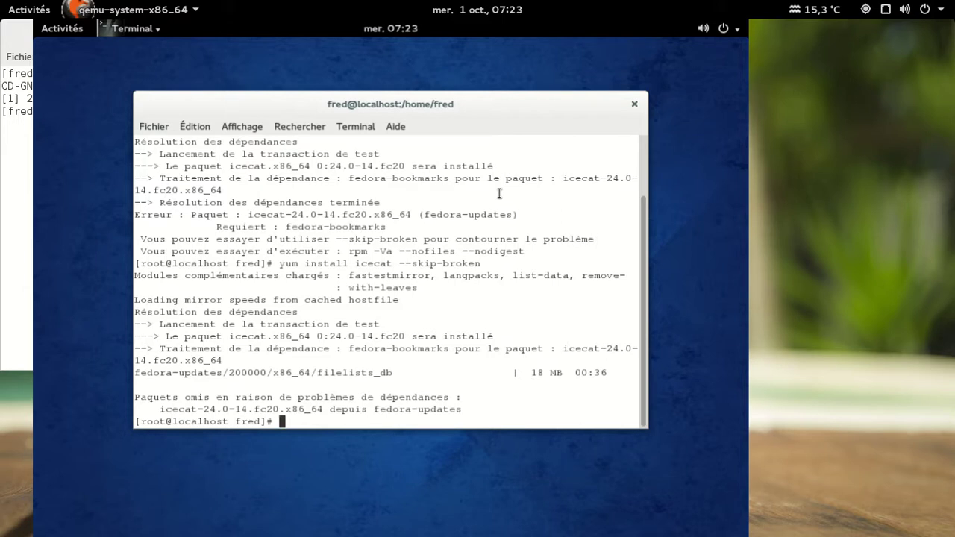
- Install the libreoffice-langpack-fr package with yum as root and accept the transaction with y
text(yum install libre)
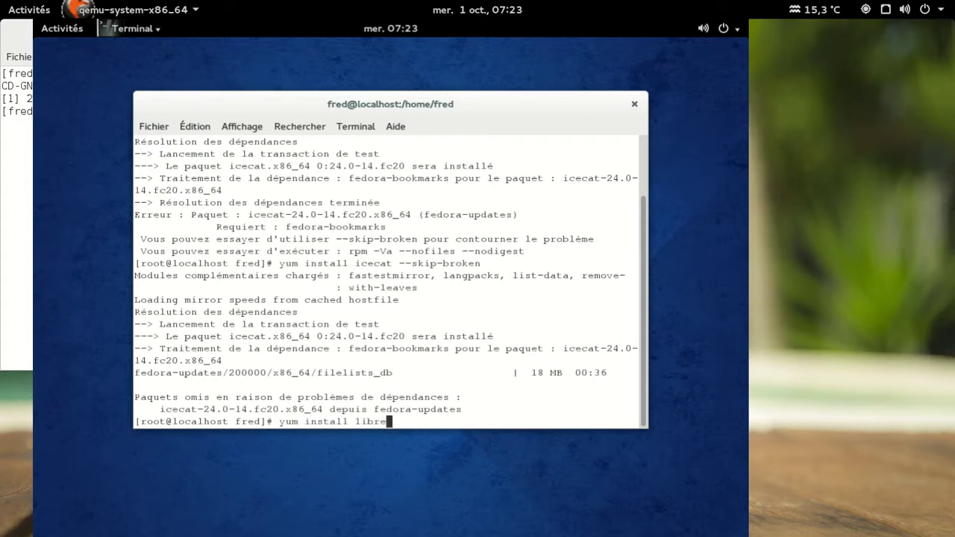
text(offfice)
key(BackSpace)
key(BackSpace)
key(BackSpace)
key(BackSpace)
key(BackSpace)
text(fice)
key(BackSpace)
text(-lan)
text(gpa)
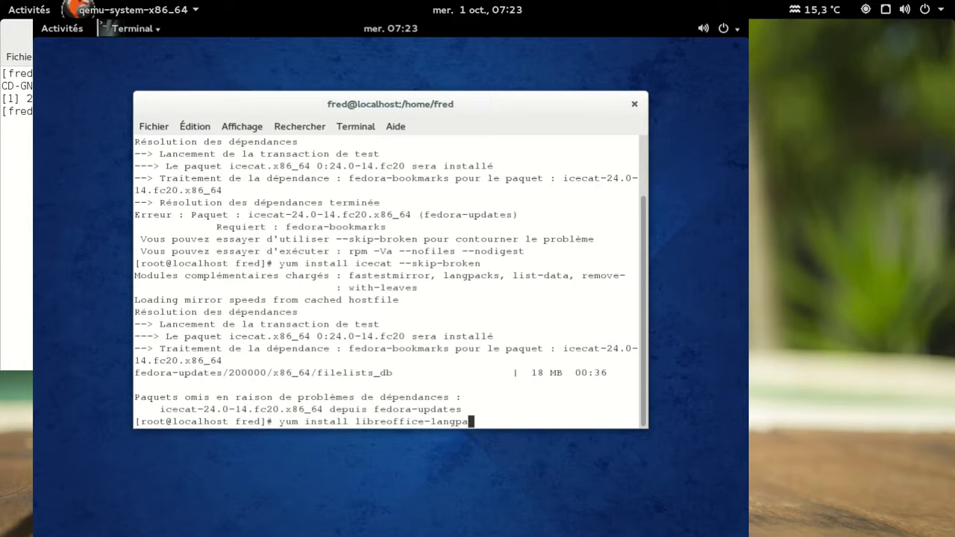
text(ck-fr)
key(Return)
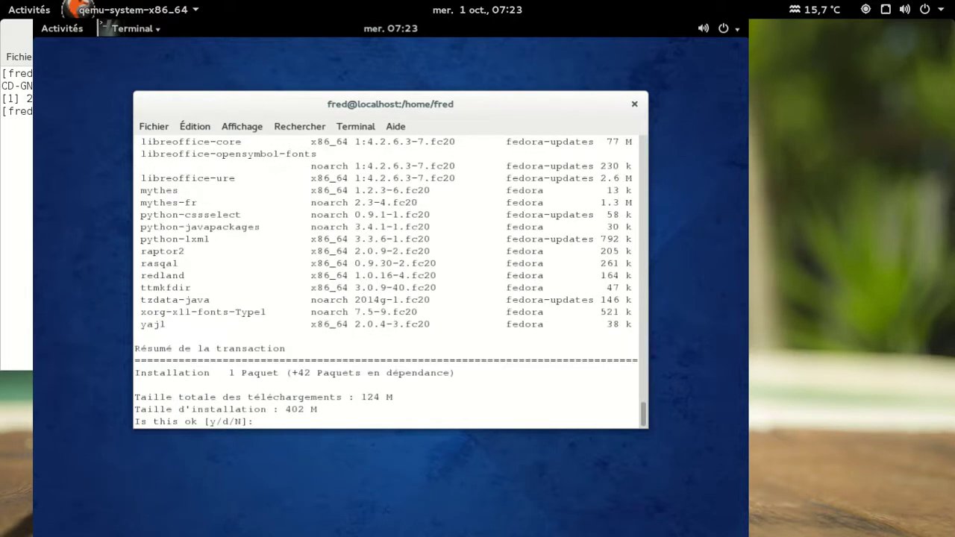
text(y)
key(Return)
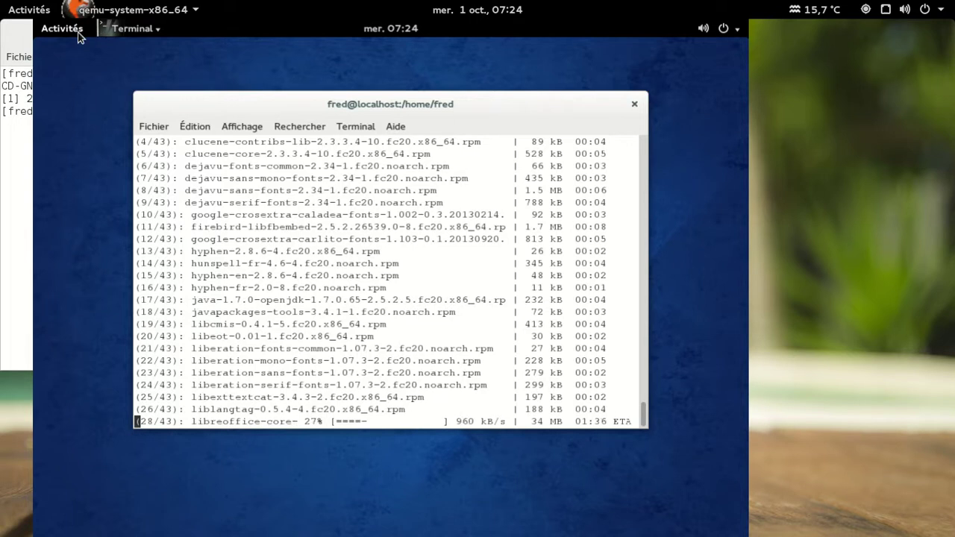
- Look through both pages of installed applications in the virtual machine and launch gFTP
click(78, 34)
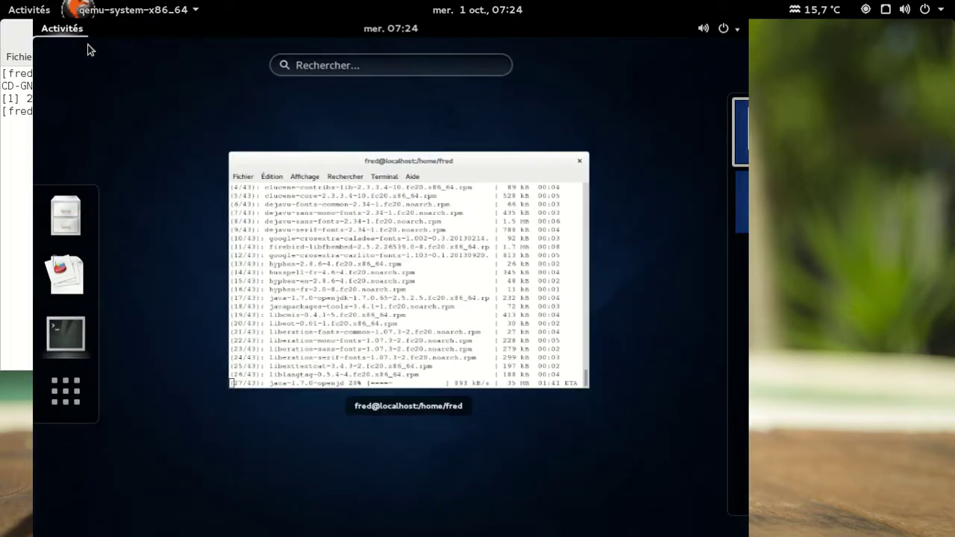
click(78, 386)
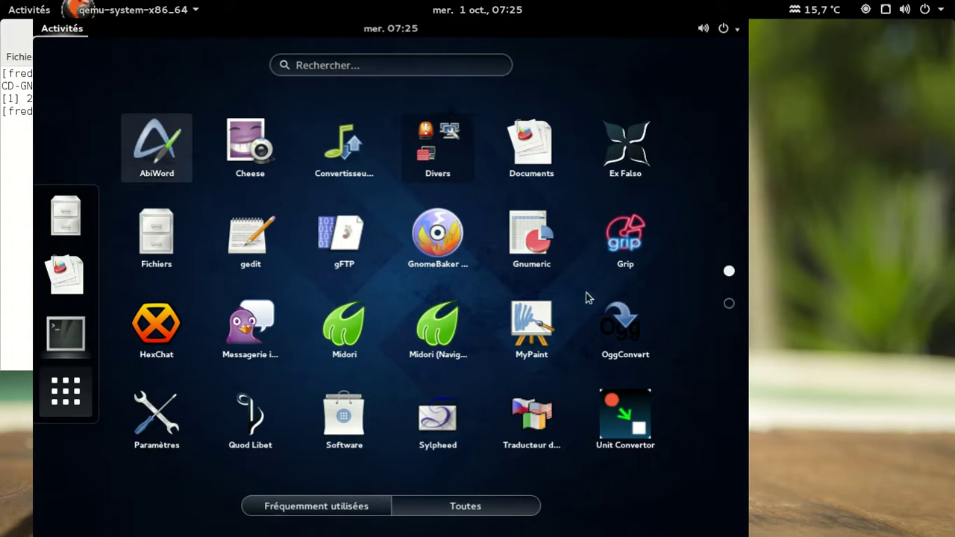
click(728, 302)
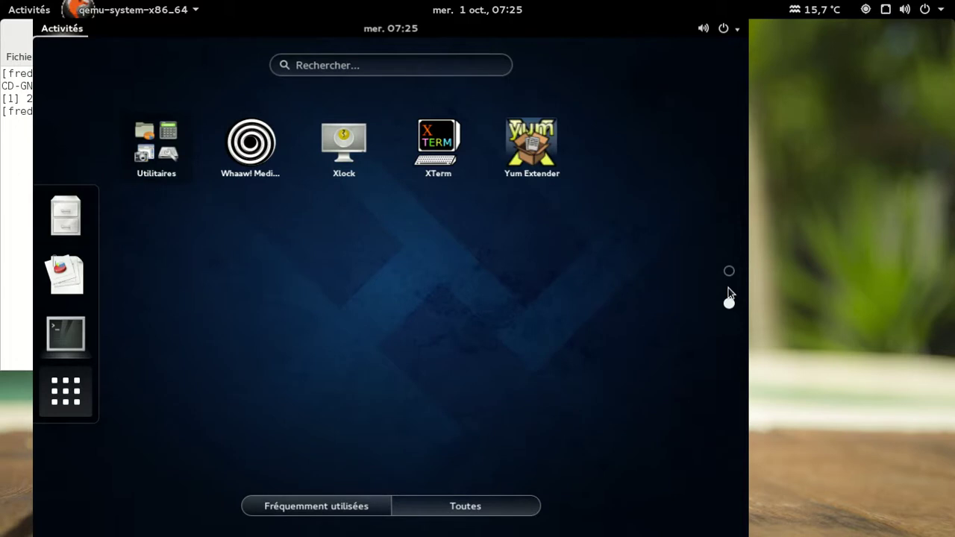
click(729, 272)
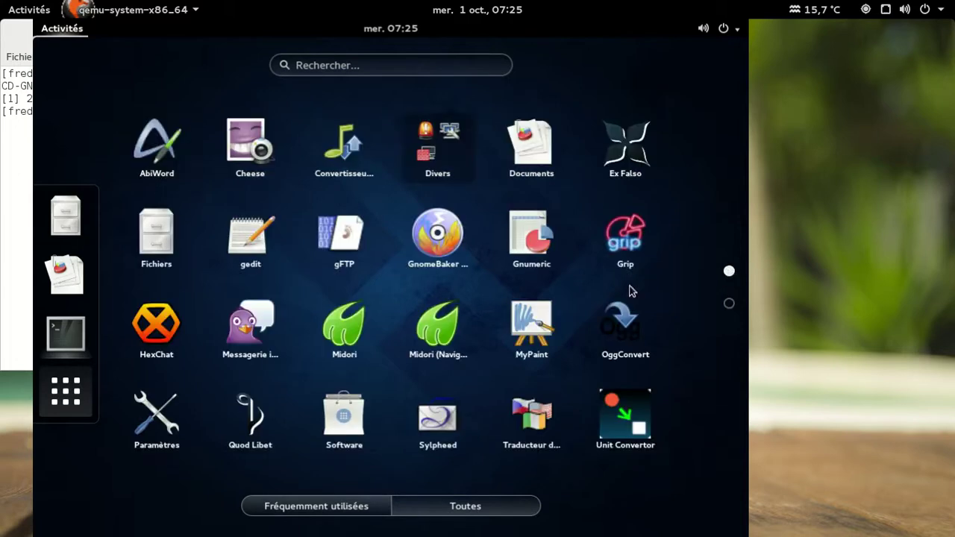
click(352, 248)
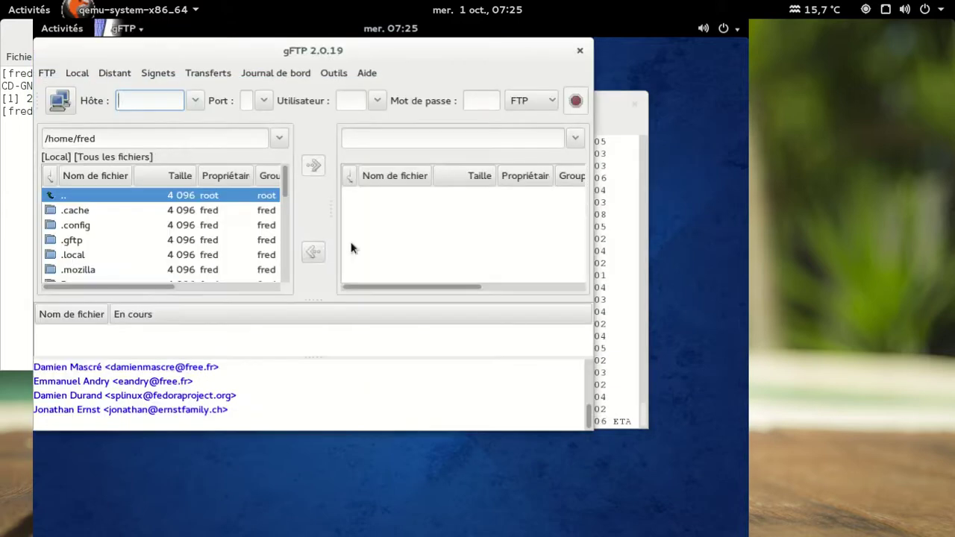
- View gFTP's version and copyright information in its About dialog, and close the dialog
click(357, 73)
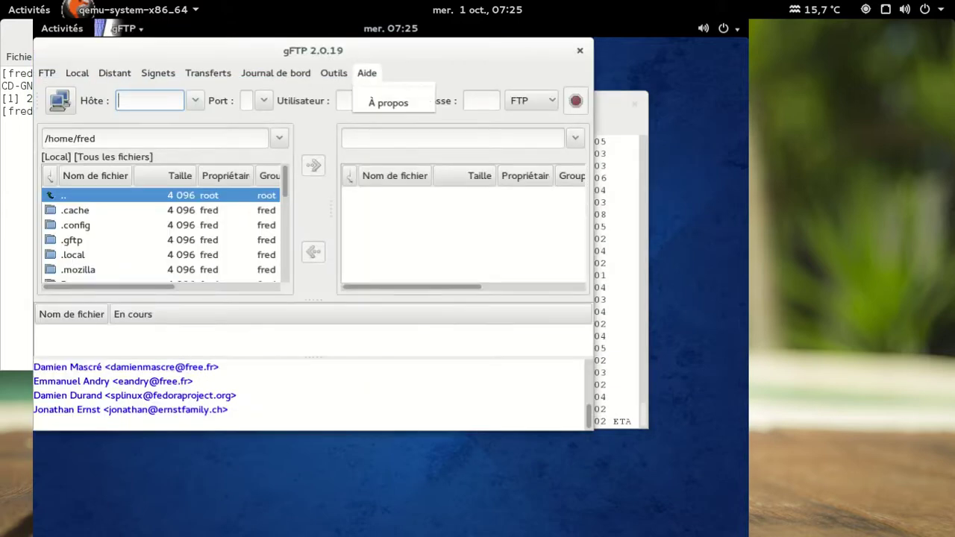
click(366, 102)
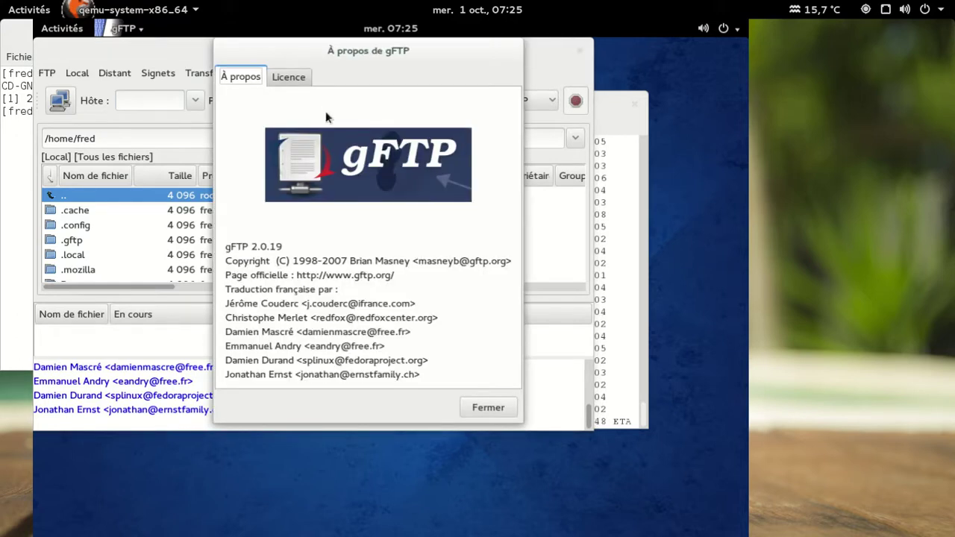
click(488, 408)
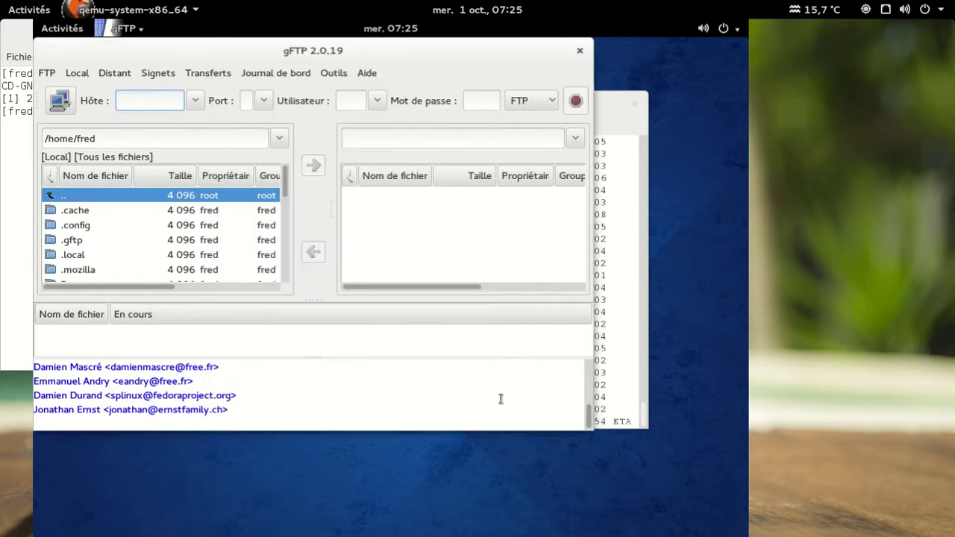
- Close gFTP and open the Fichiers file manager inside the virtual machine
click(579, 52)
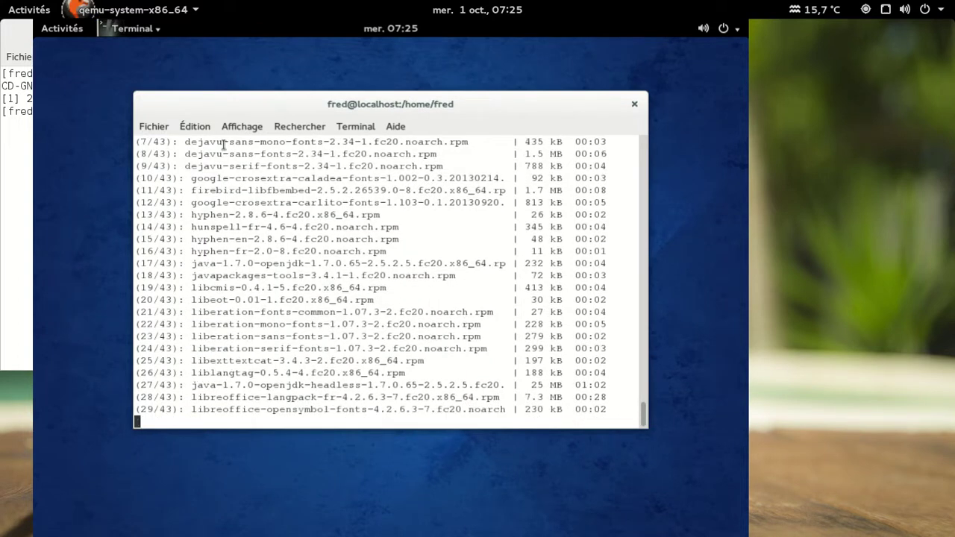
click(81, 36)
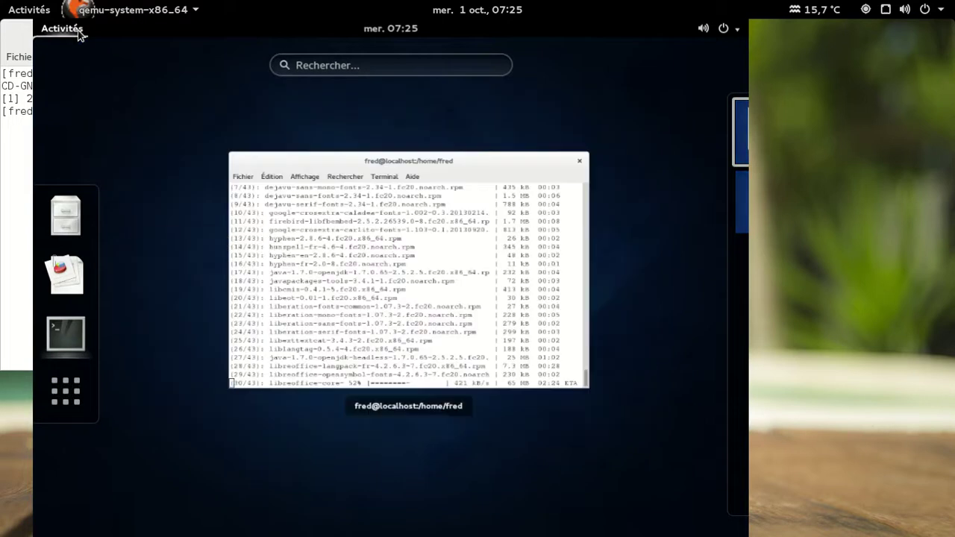
click(84, 216)
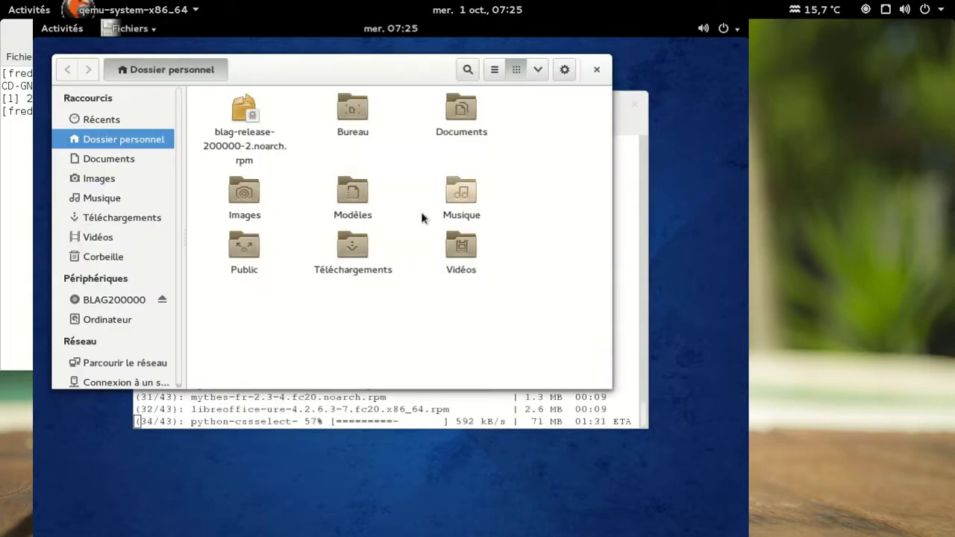
- View the file manager's version in its About dialog, and close both the dialog and the file manager window
click(149, 30)
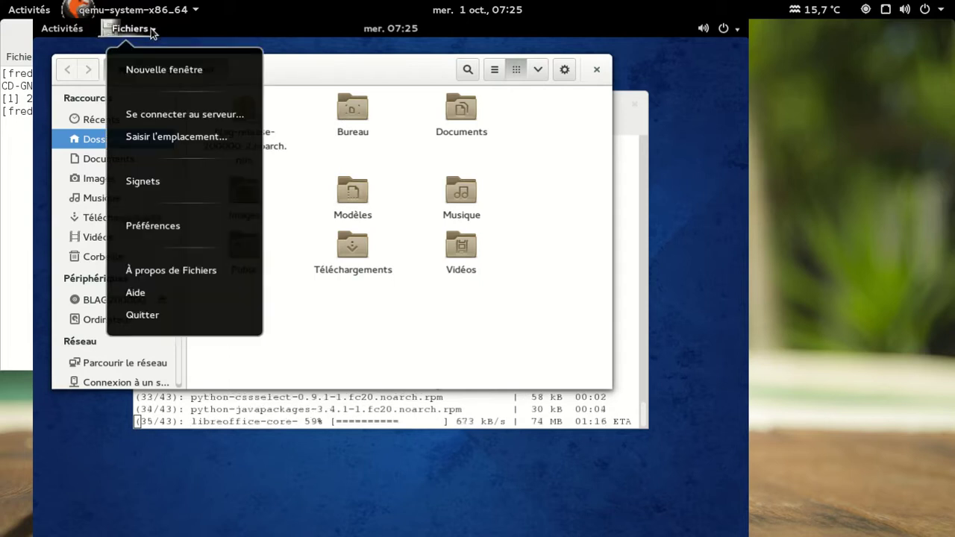
click(180, 270)
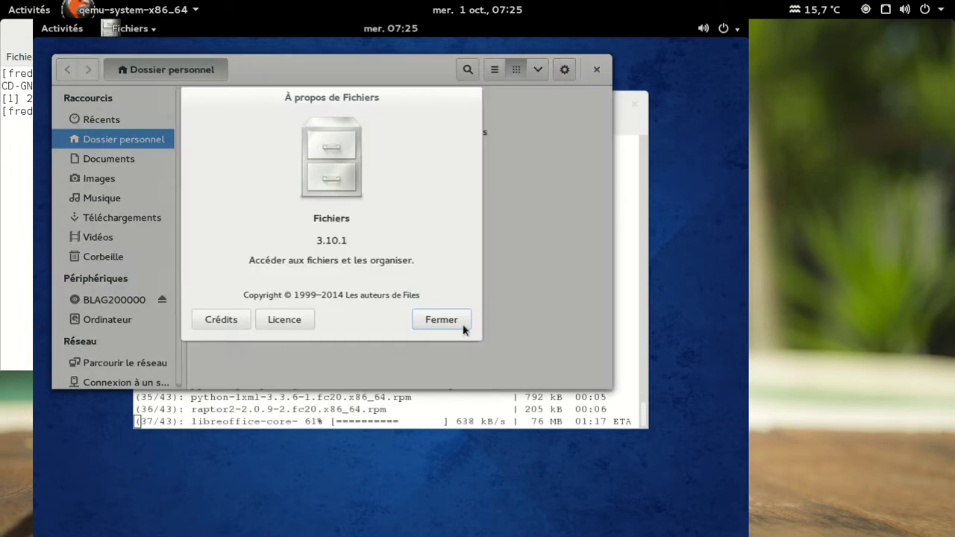
click(462, 327)
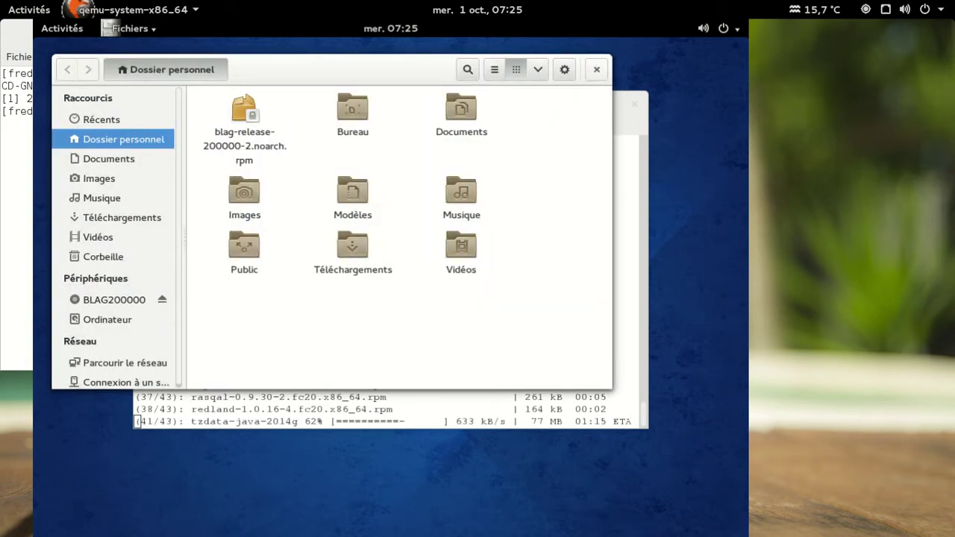
click(596, 69)
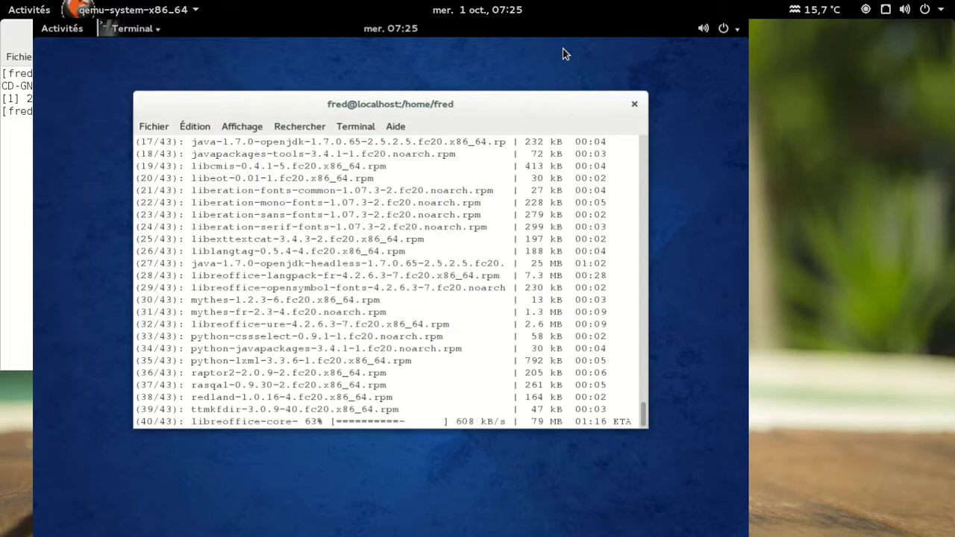